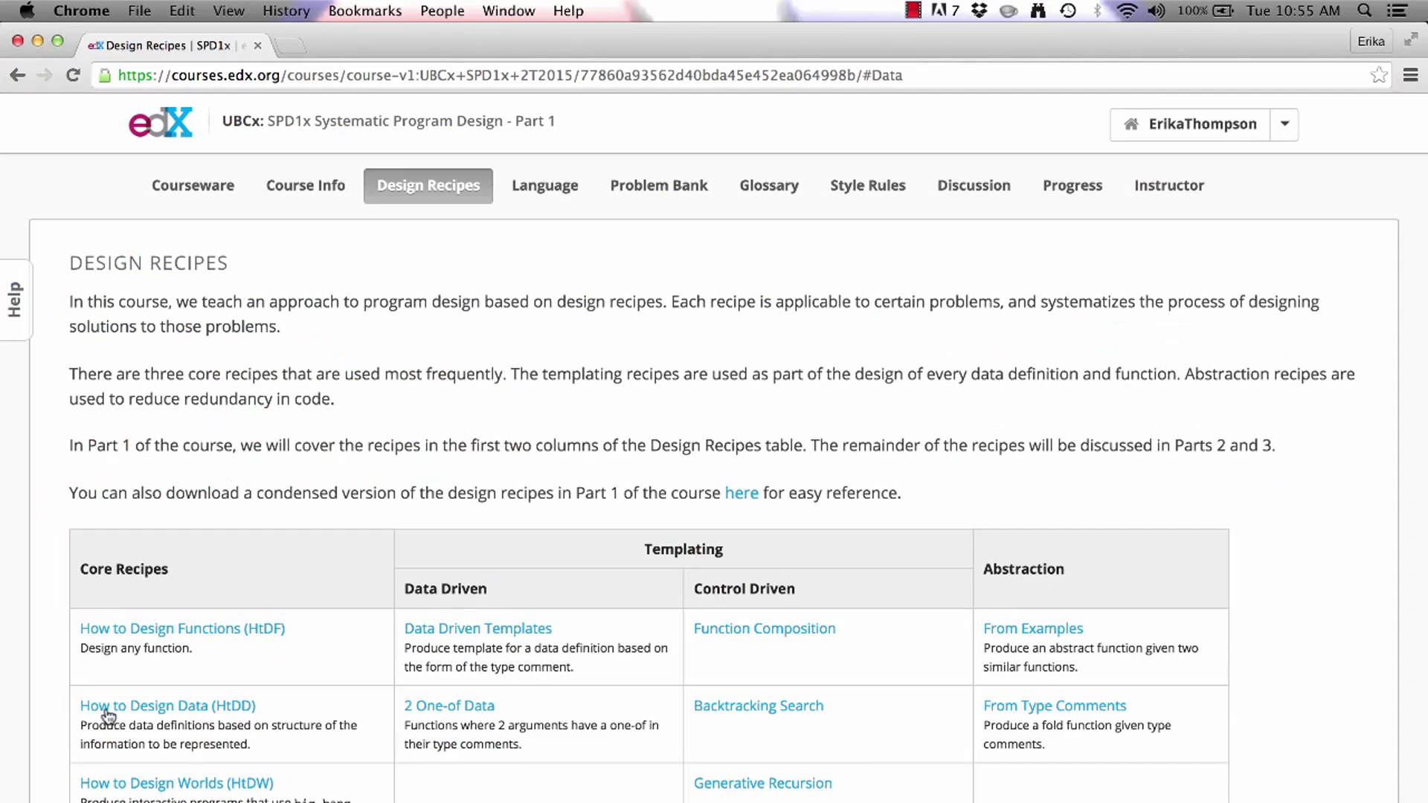
Open How to Design Data (HtDD) and go to its self-referential or mutually referential section
{"action": "left_click", "coordinate": [107, 715]}
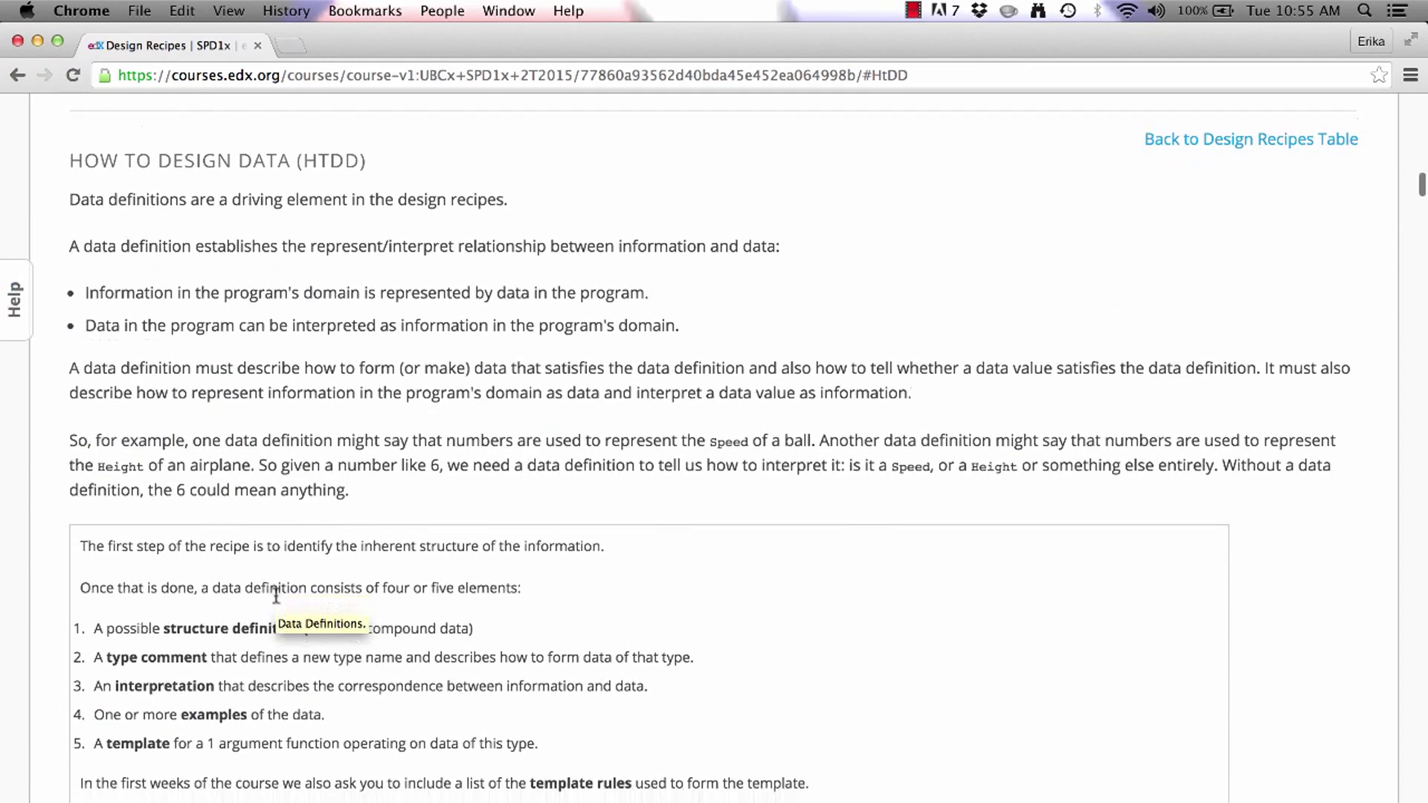
{"action": "scroll", "coordinate": [279, 596], "scroll_direction": "down", "scroll_amount": 5}
{"action": "scroll", "coordinate": [275, 593], "scroll_direction": "down", "scroll_amount": 3}
{"action": "scroll", "coordinate": [275, 594], "scroll_direction": "down", "scroll_amount": 3}
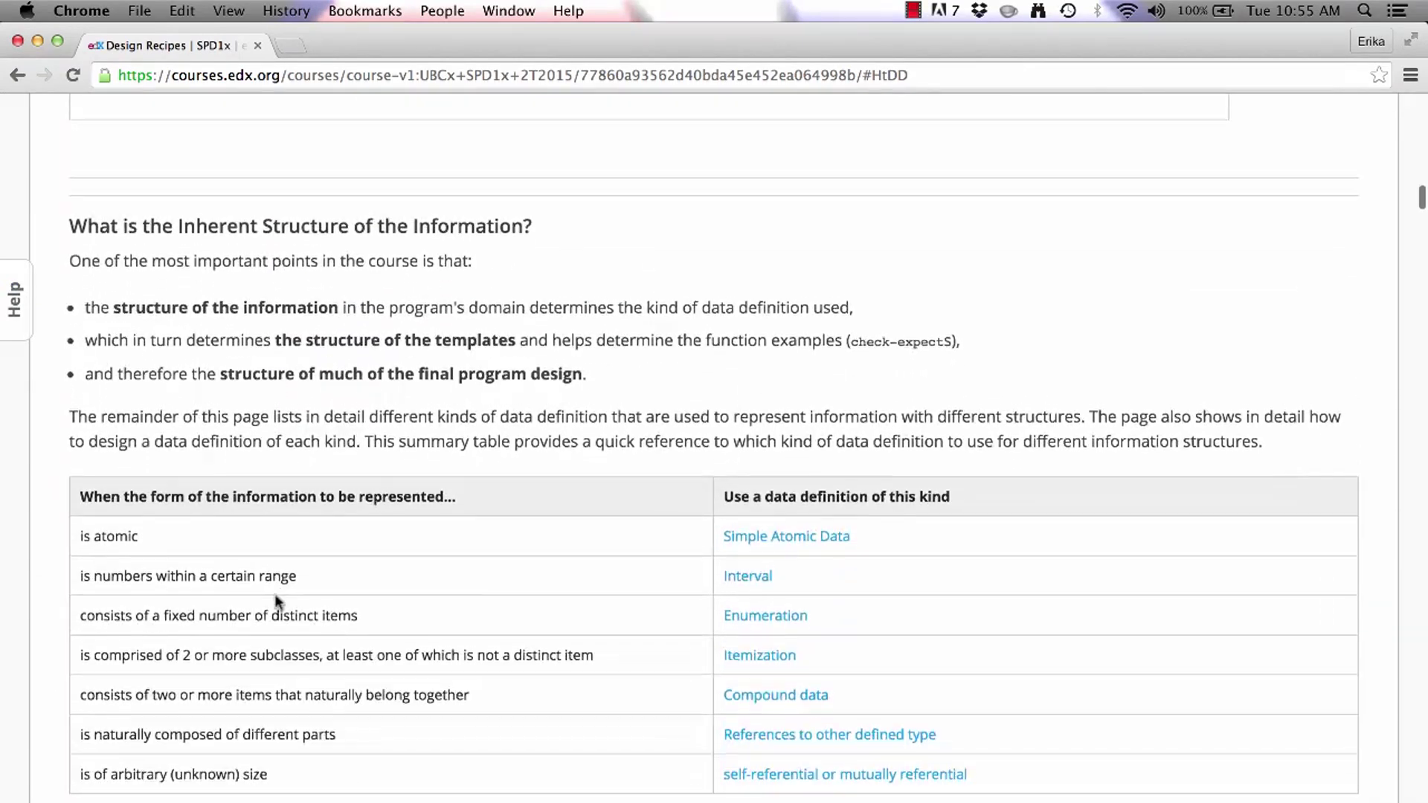
{"action": "scroll", "coordinate": [275, 602], "scroll_direction": "down", "scroll_amount": 2}
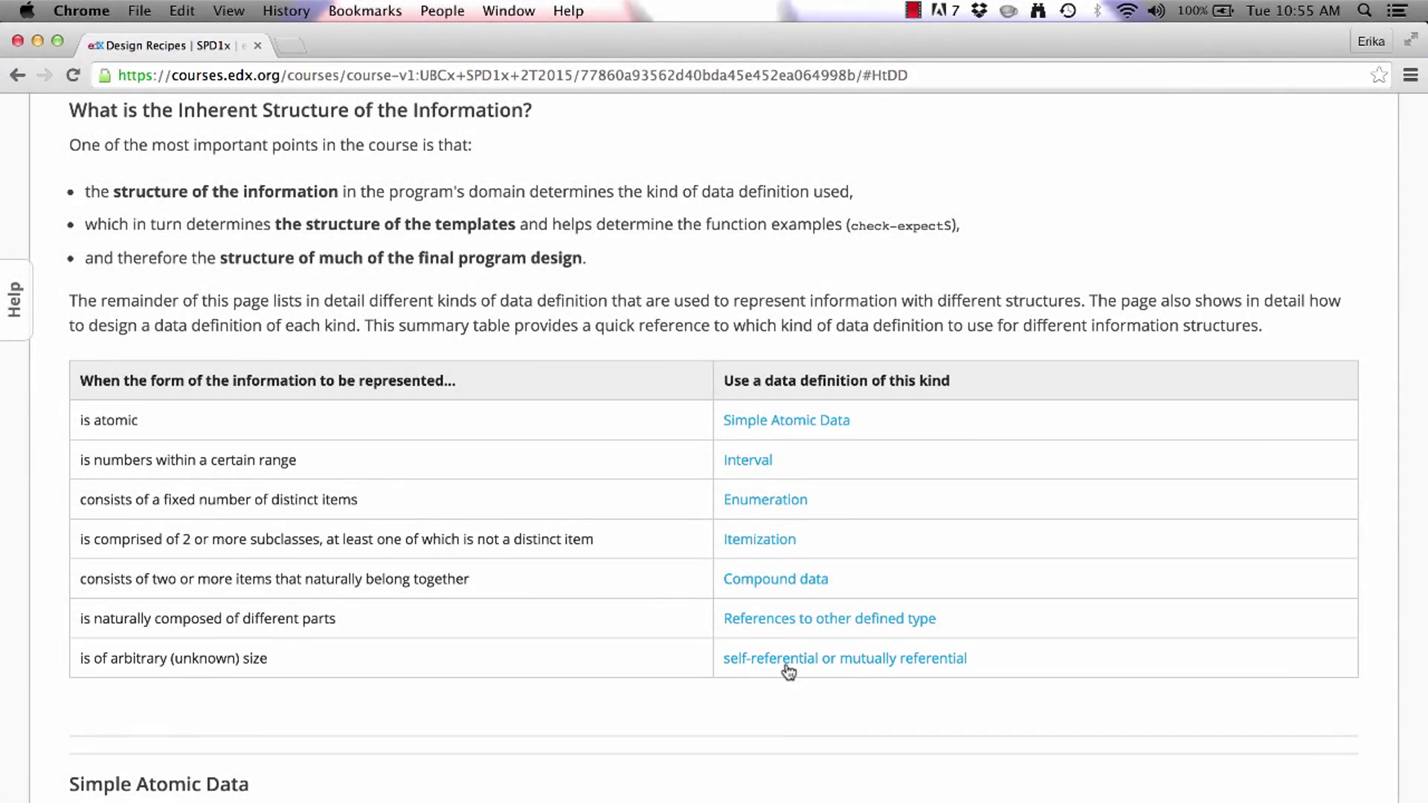
{"action": "left_click", "coordinate": [787, 661]}
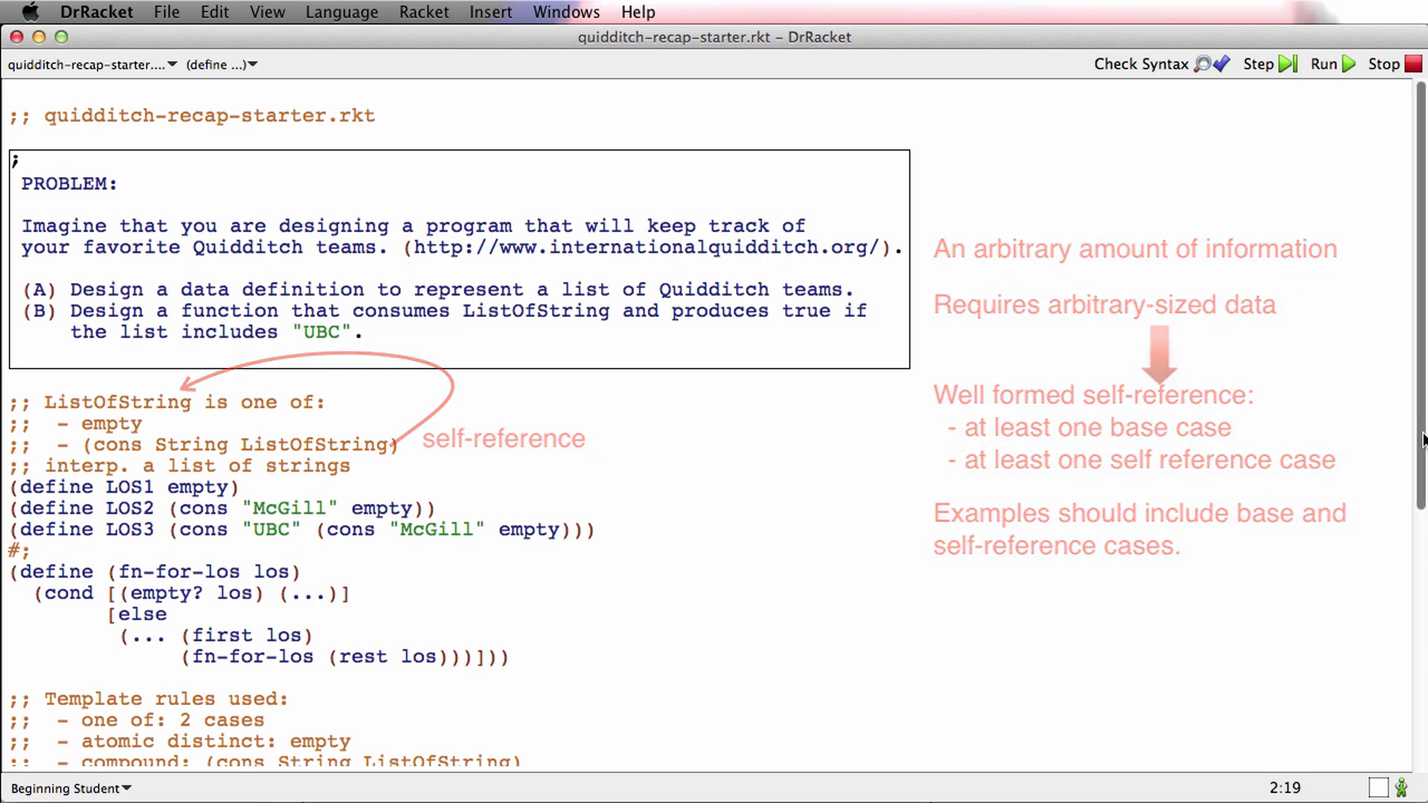
{"action": "left_click_drag", "start_coordinate": [1423, 440], "coordinate": [1419, 577]}
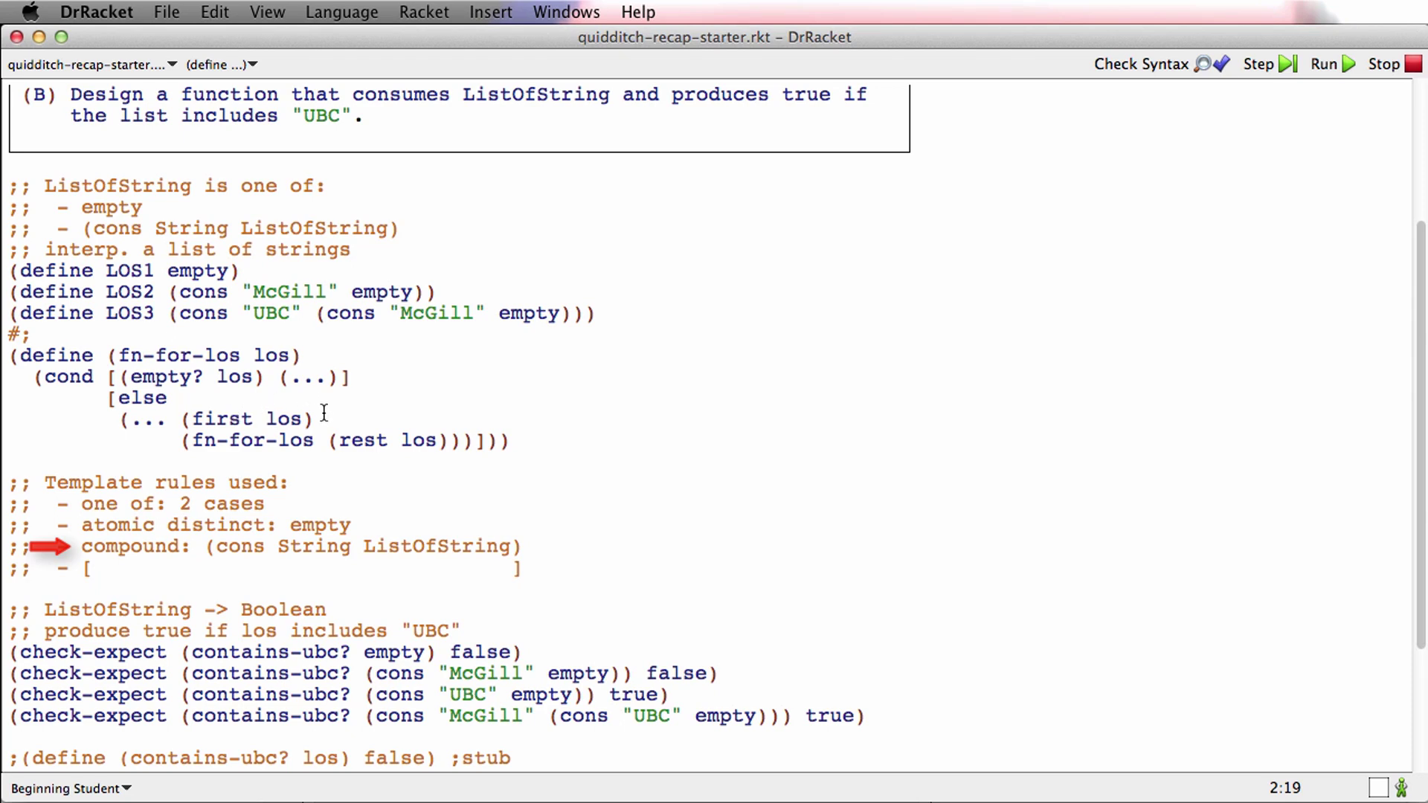
Delete the '(fn-for-los ' wrapper and its extra parenthesis, leaving (first los) and (rest los)
{"action": "left_click_drag", "start_coordinate": [330, 442], "coordinate": [448, 443]}
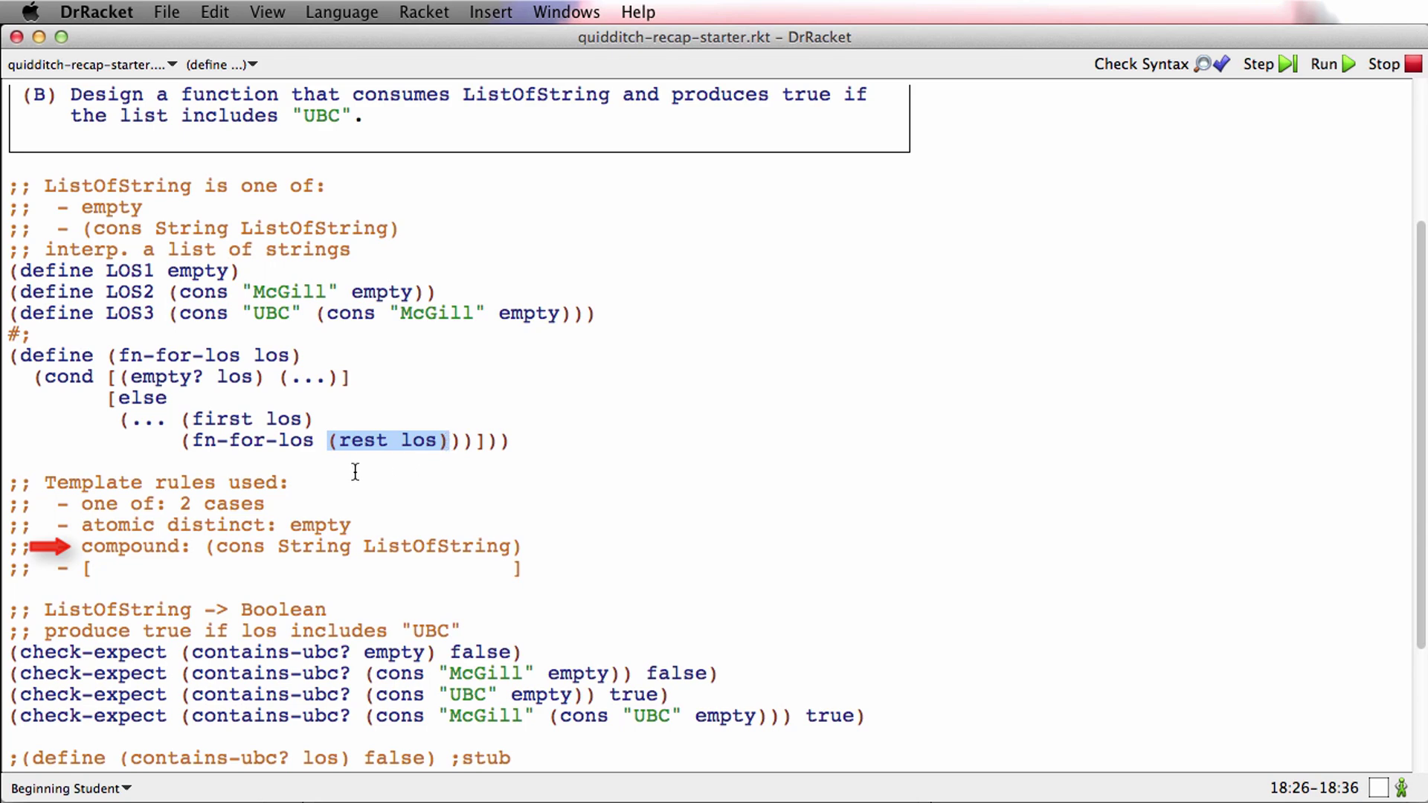
{"action": "left_click", "coordinate": [218, 462]}
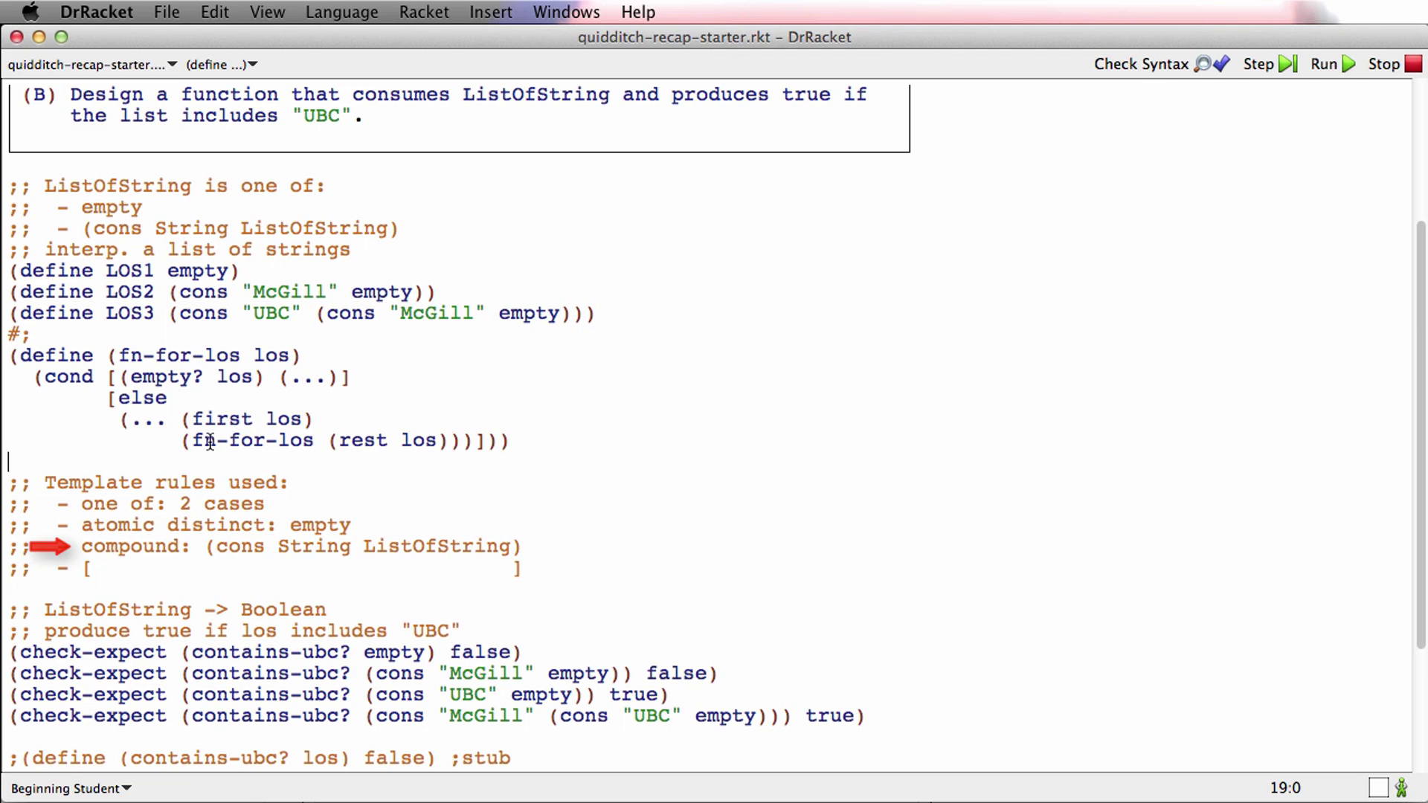
{"action": "left_click_drag", "start_coordinate": [182, 439], "coordinate": [319, 438]}
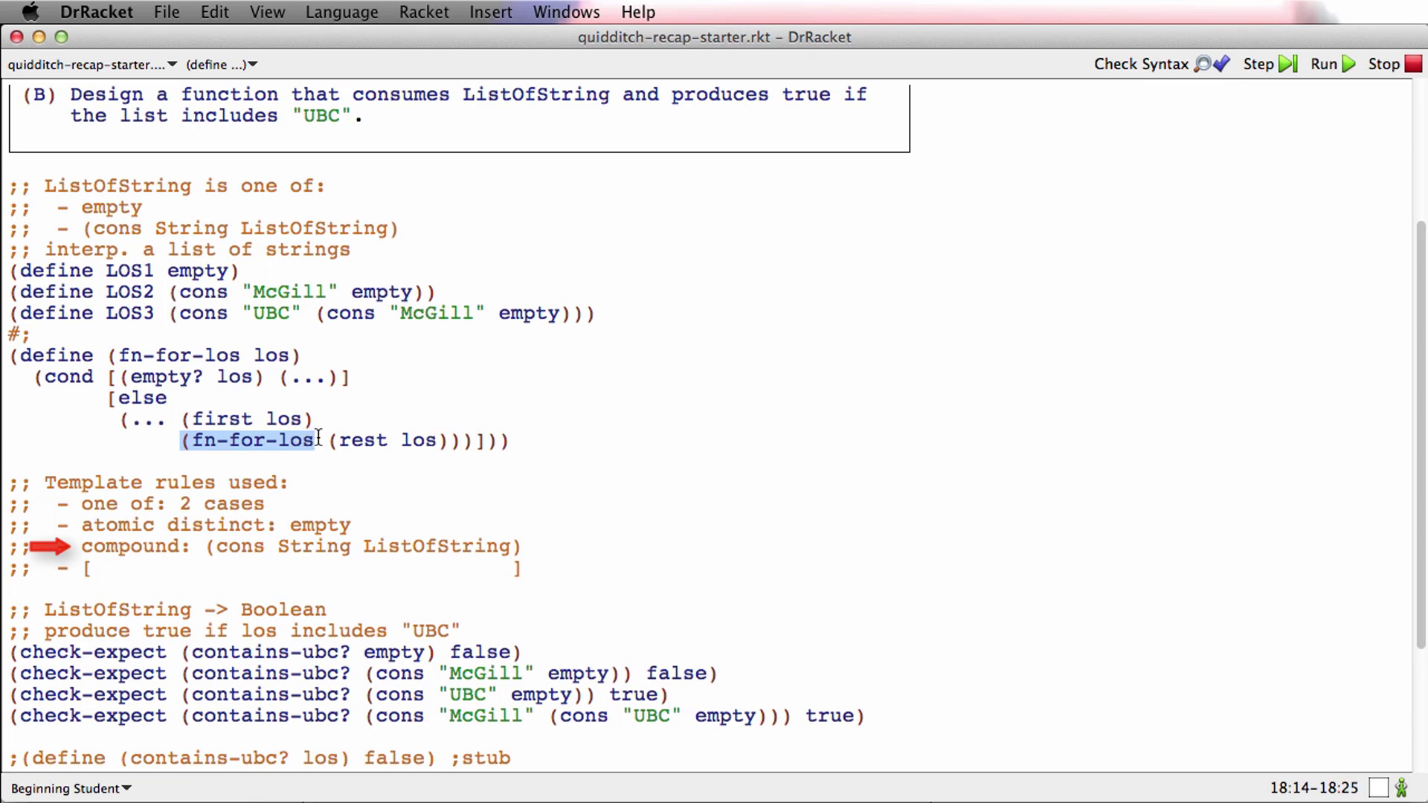
{"action": "key", "text": "BackSpace"}
{"action": "key", "text": "Delete"}
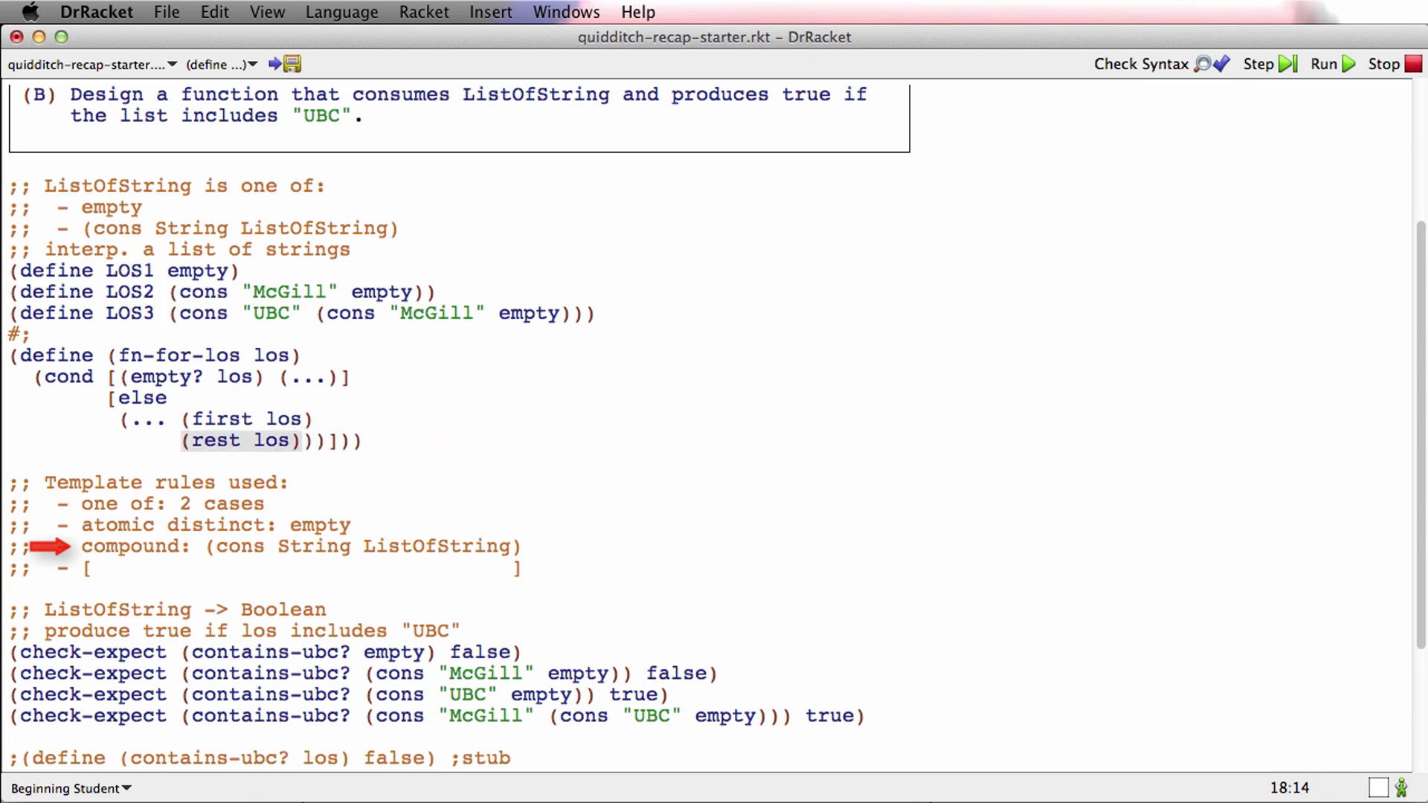
{"action": "left_click", "coordinate": [313, 449]}
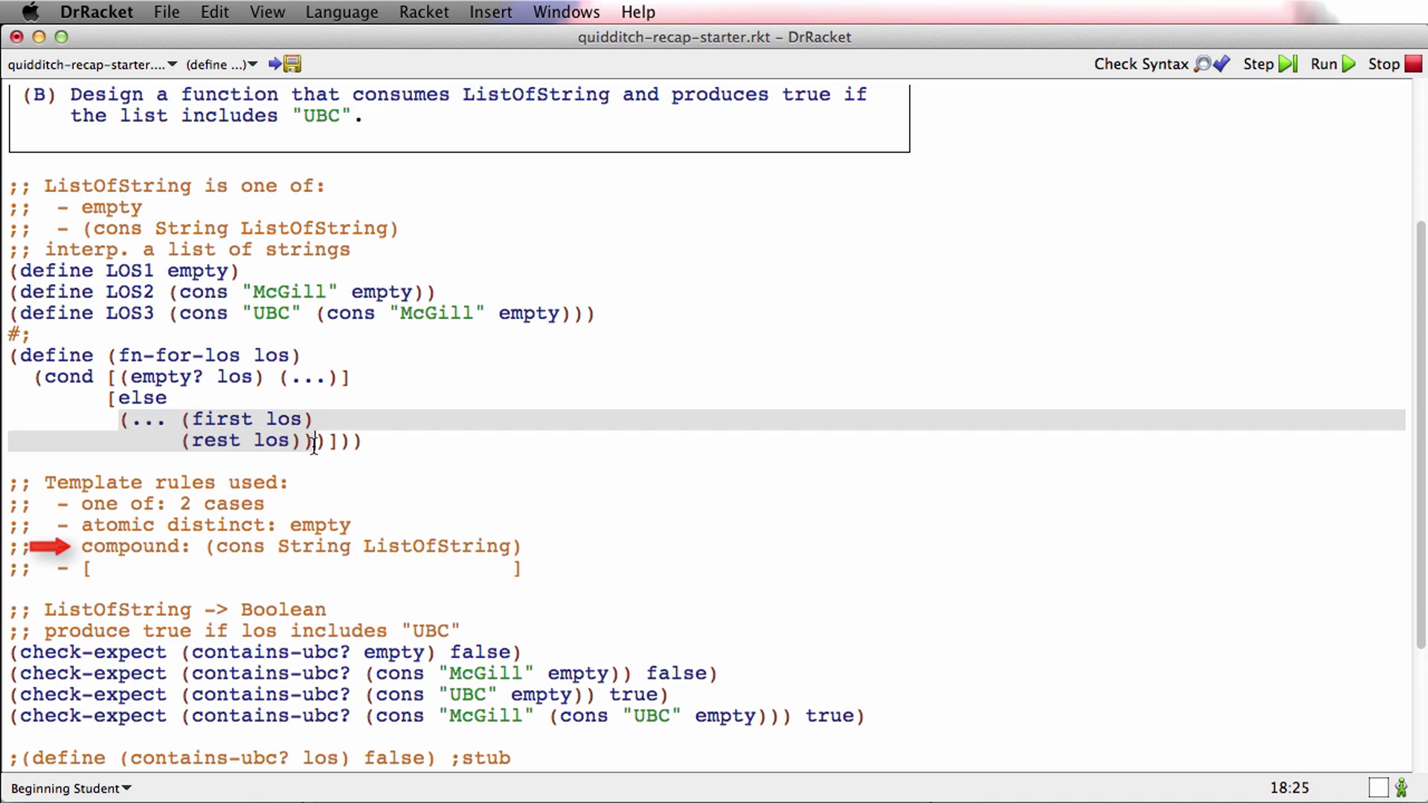
{"action": "key", "text": "Left"}
{"action": "key", "text": "Up"}
{"action": "key", "text": "Right"}
{"action": "key", "text": "Right"}
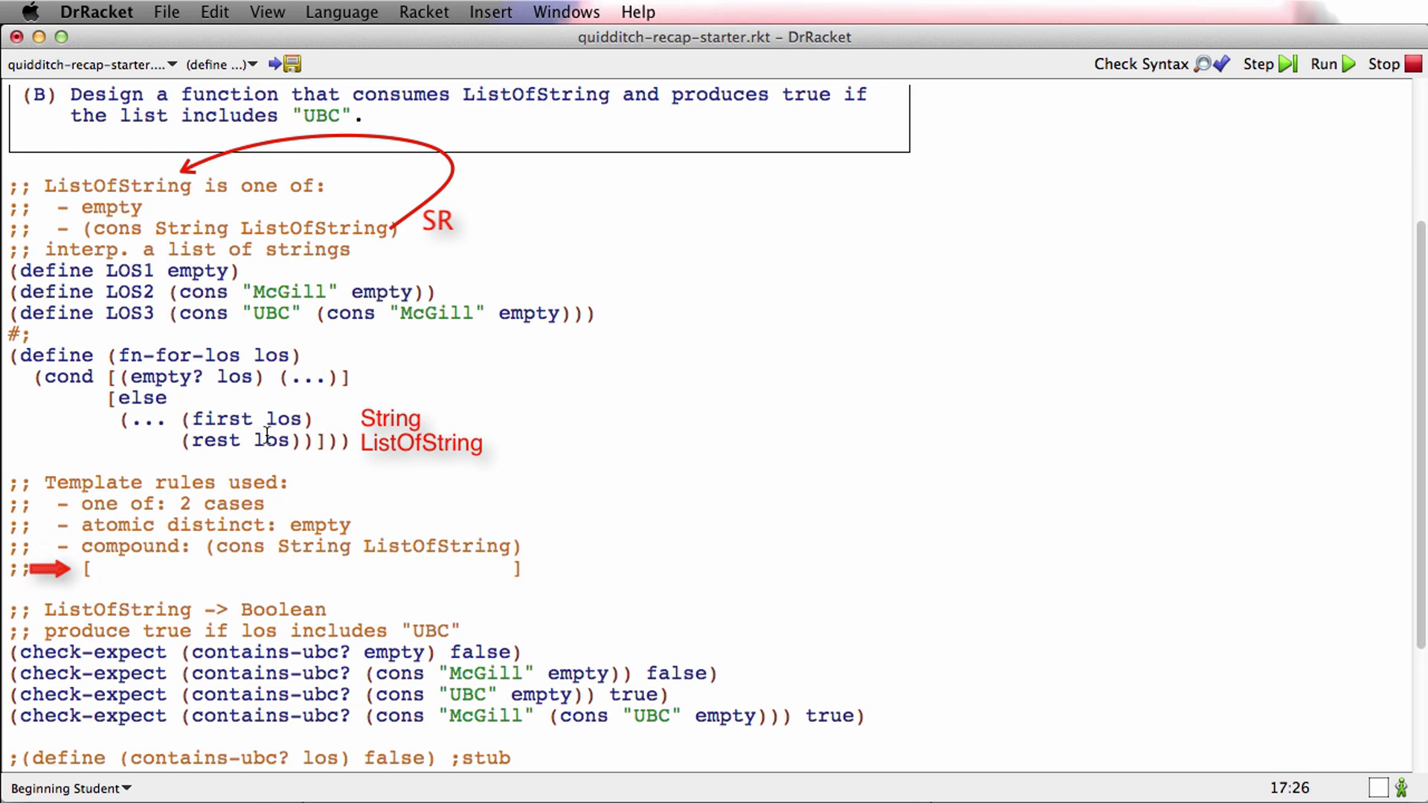
Replace the '[ ]' rule with 'self-reference: (rest los) is ListOfString', then select (rest los)
{"action": "left_click", "coordinate": [174, 570]}
{"action": "left_click", "coordinate": [90, 569]}
{"action": "type", "text": "self-refere"}
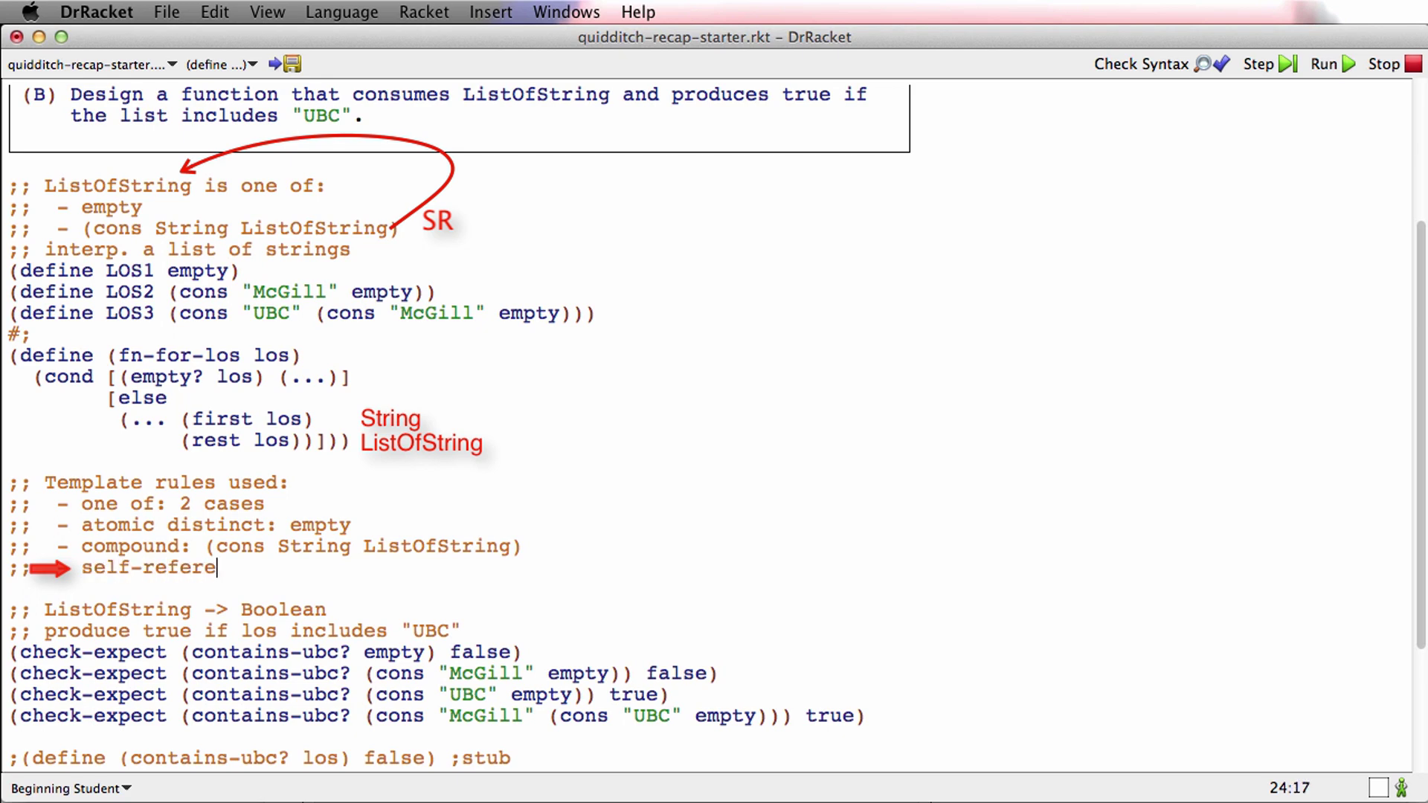
{"action": "type", "text": "nce:"}
{"action": "type", "text": " (rest los"}
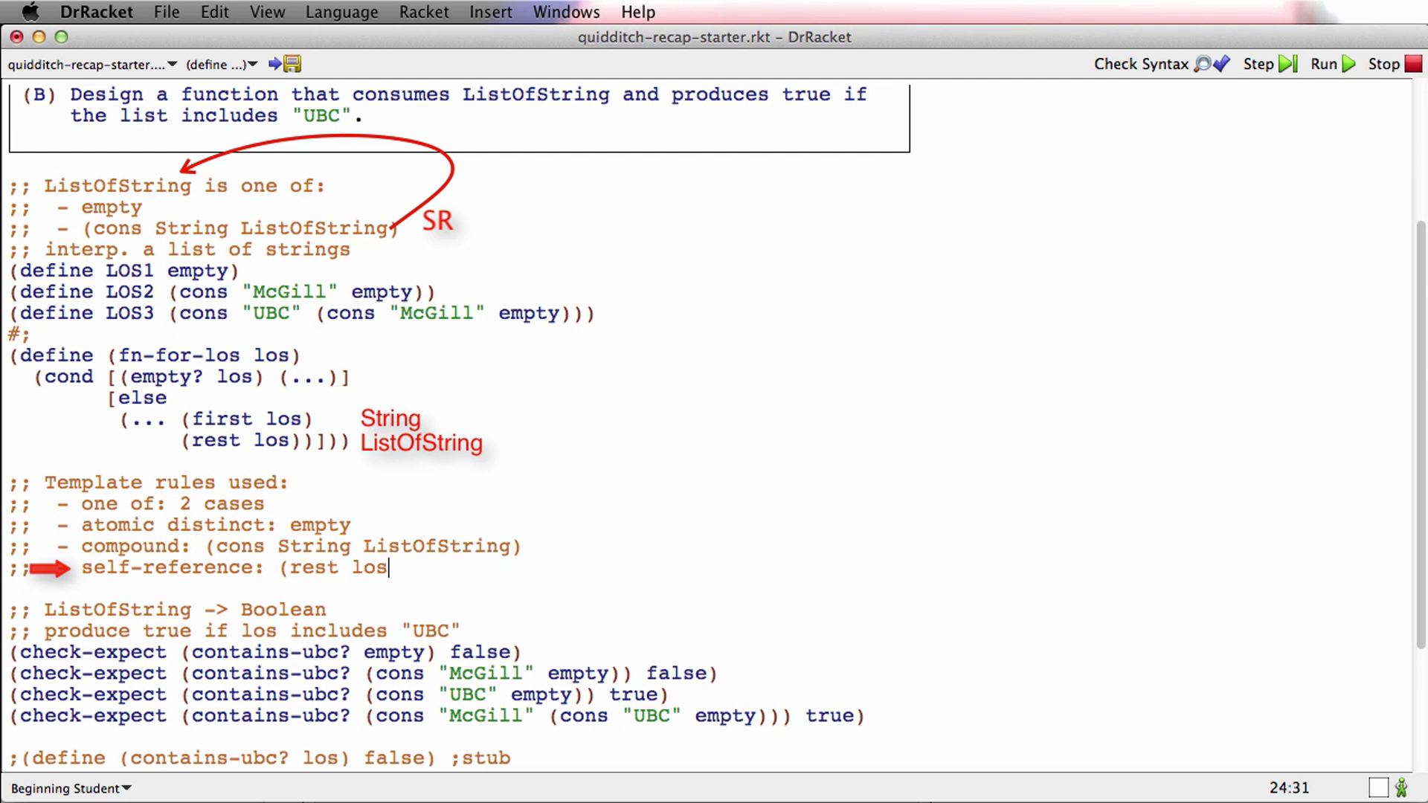
{"action": "type", "text": ") is ListO"}
{"action": "type", "text": "fString"}
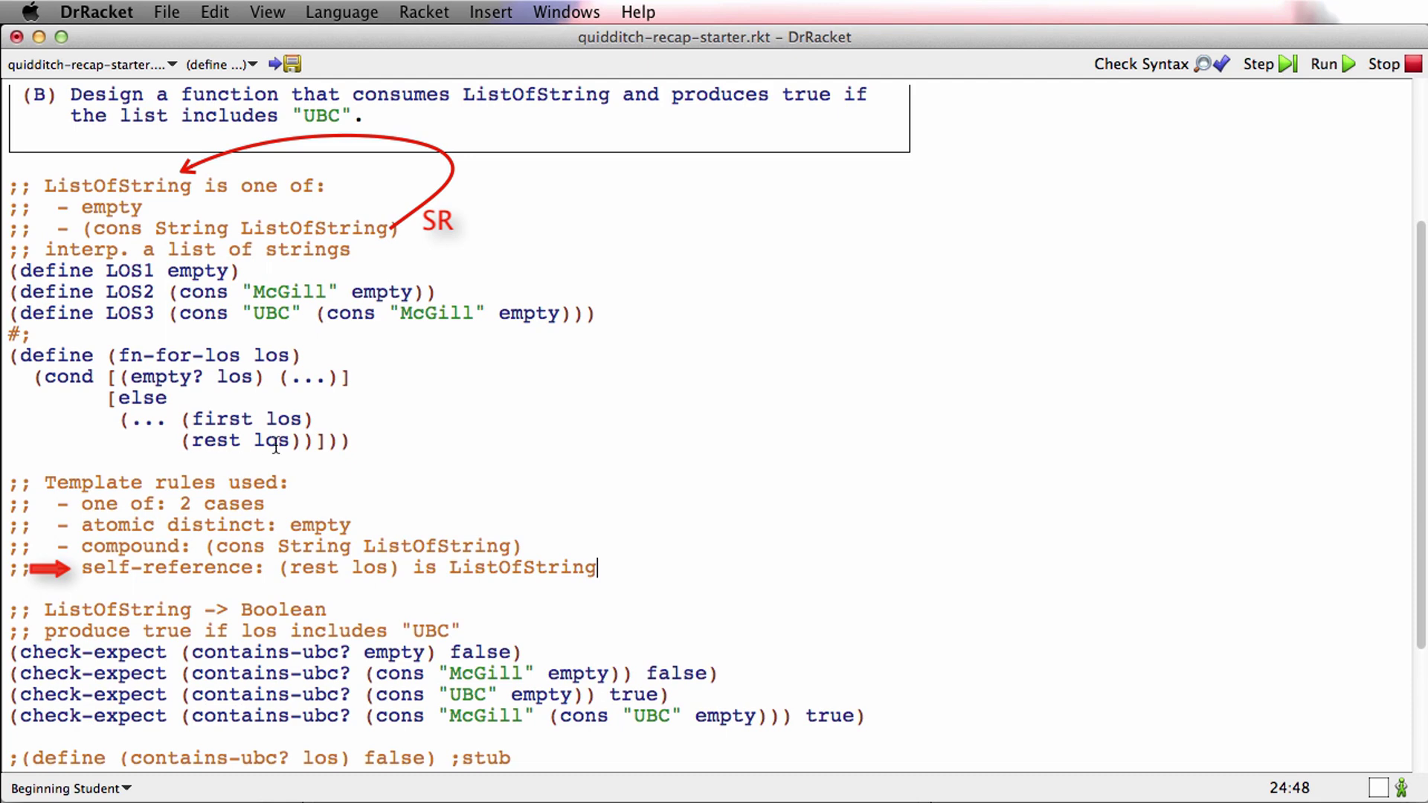
{"action": "double_click", "coordinate": [185, 441]}
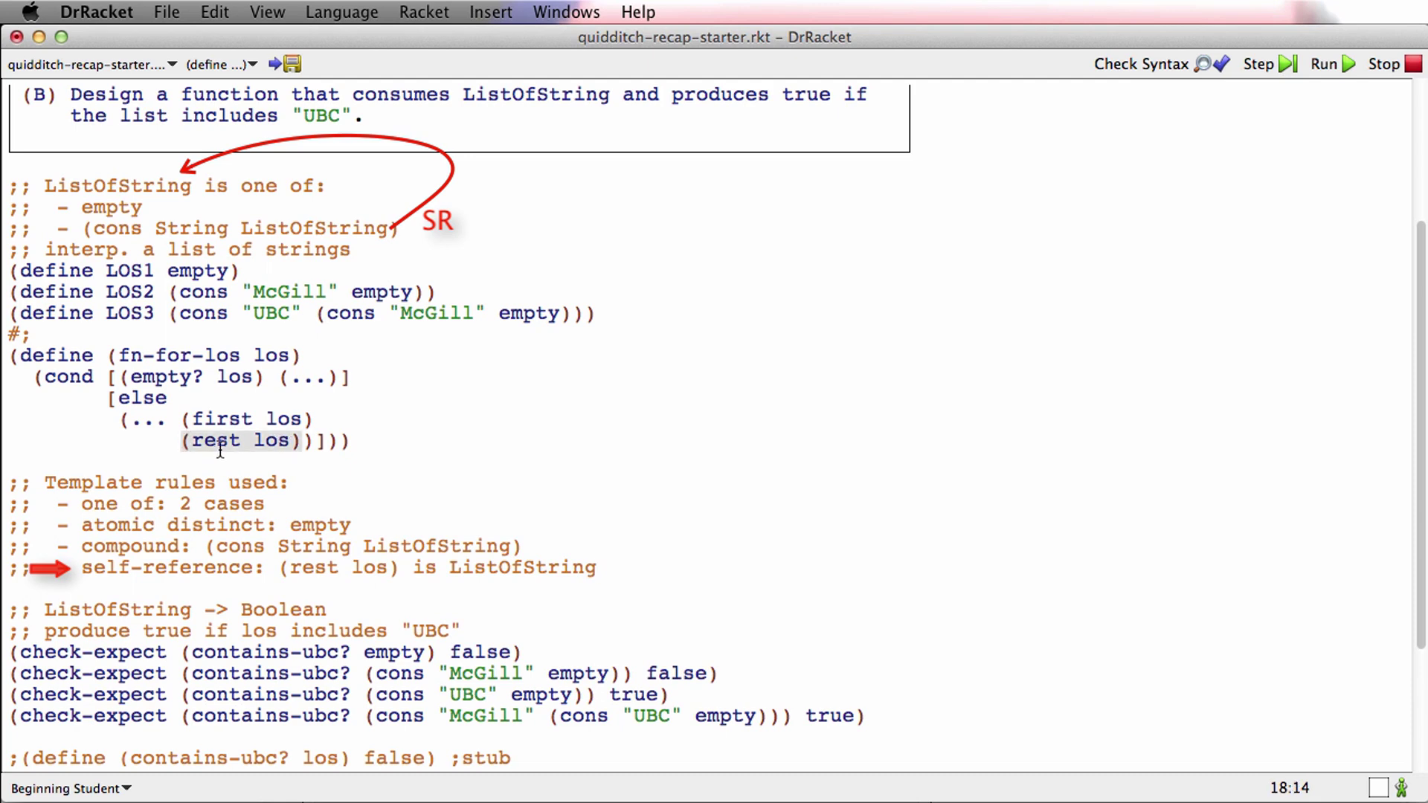
{"action": "type", "text": "(fn-for-l"}
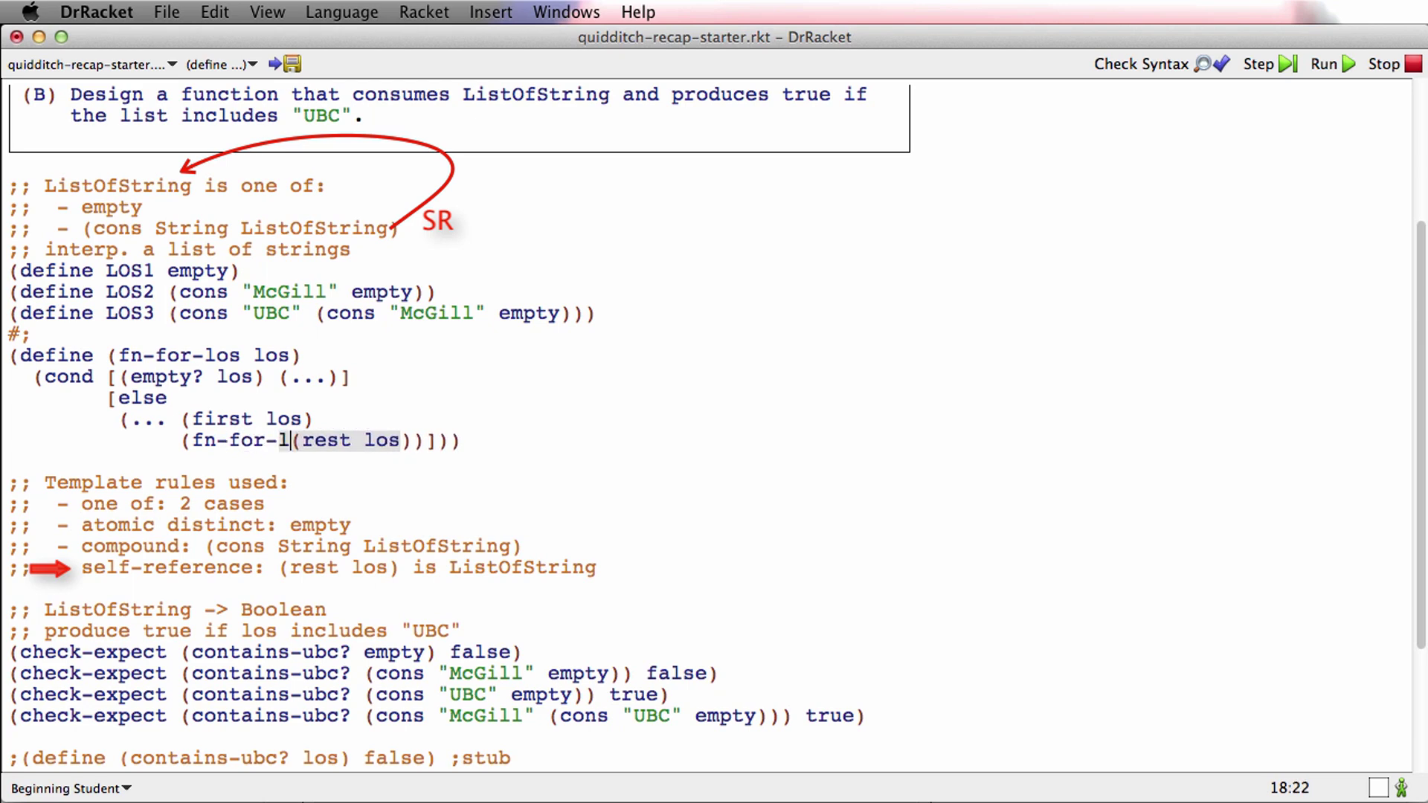
{"action": "type", "text": "os (rest los"}
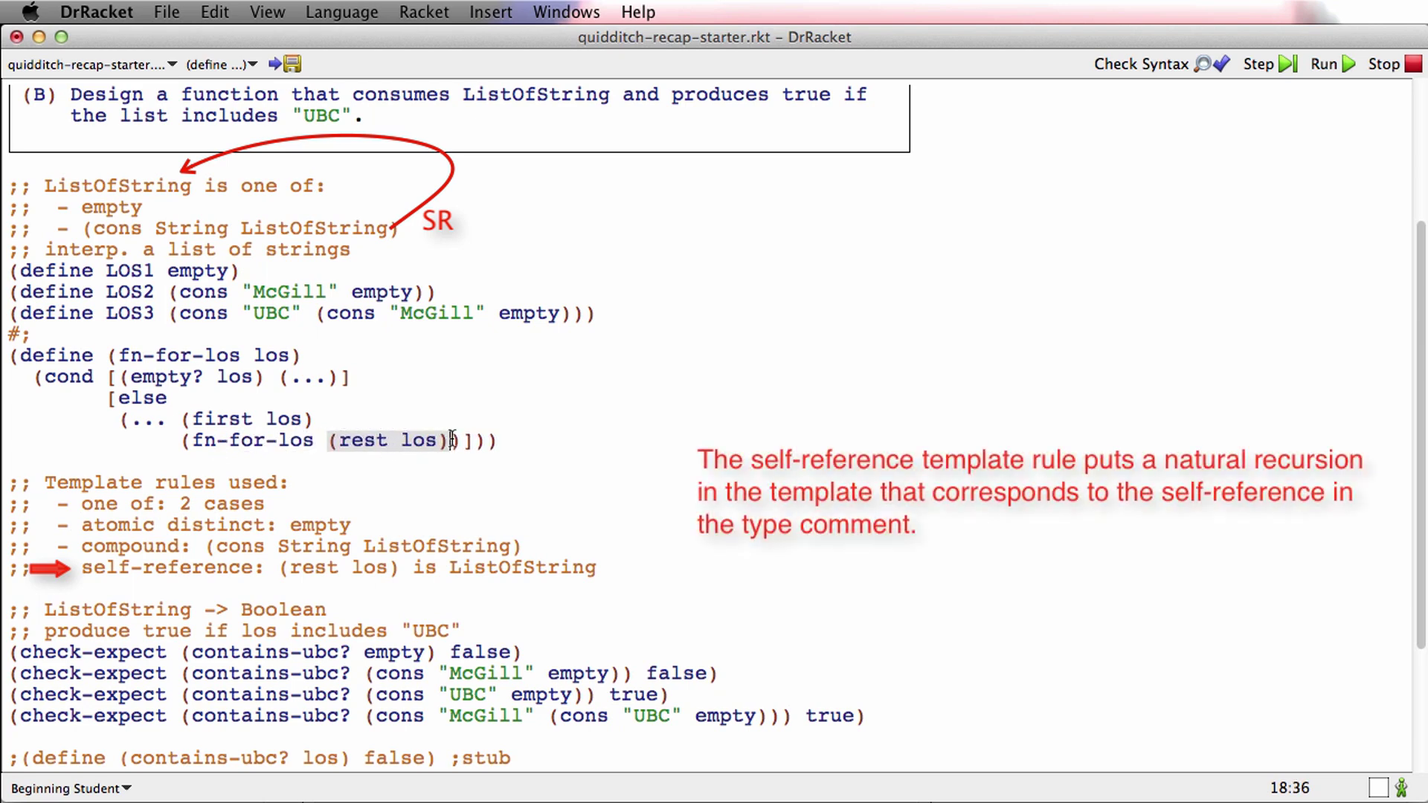
{"action": "type", "text": ")"}
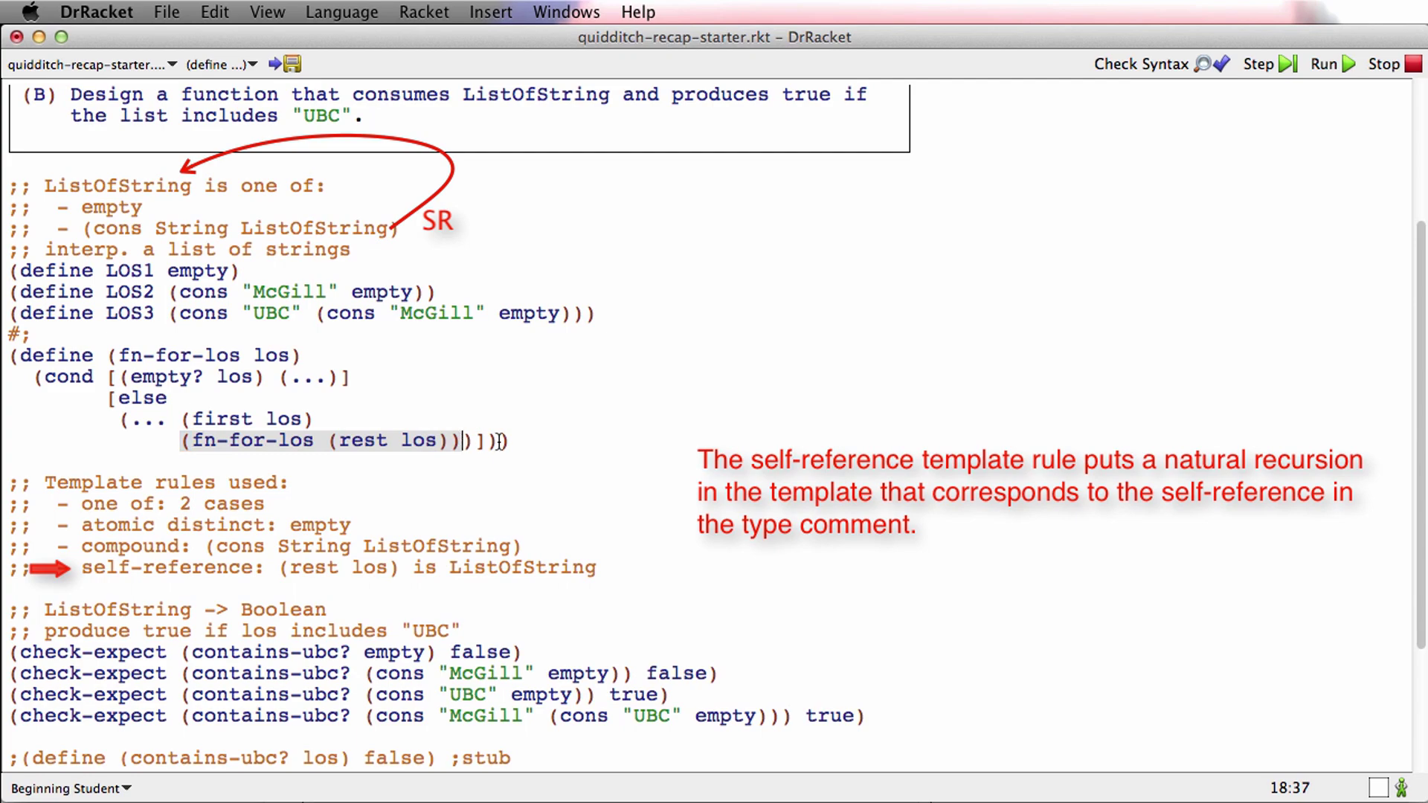
{"action": "left_click", "coordinate": [563, 441]}
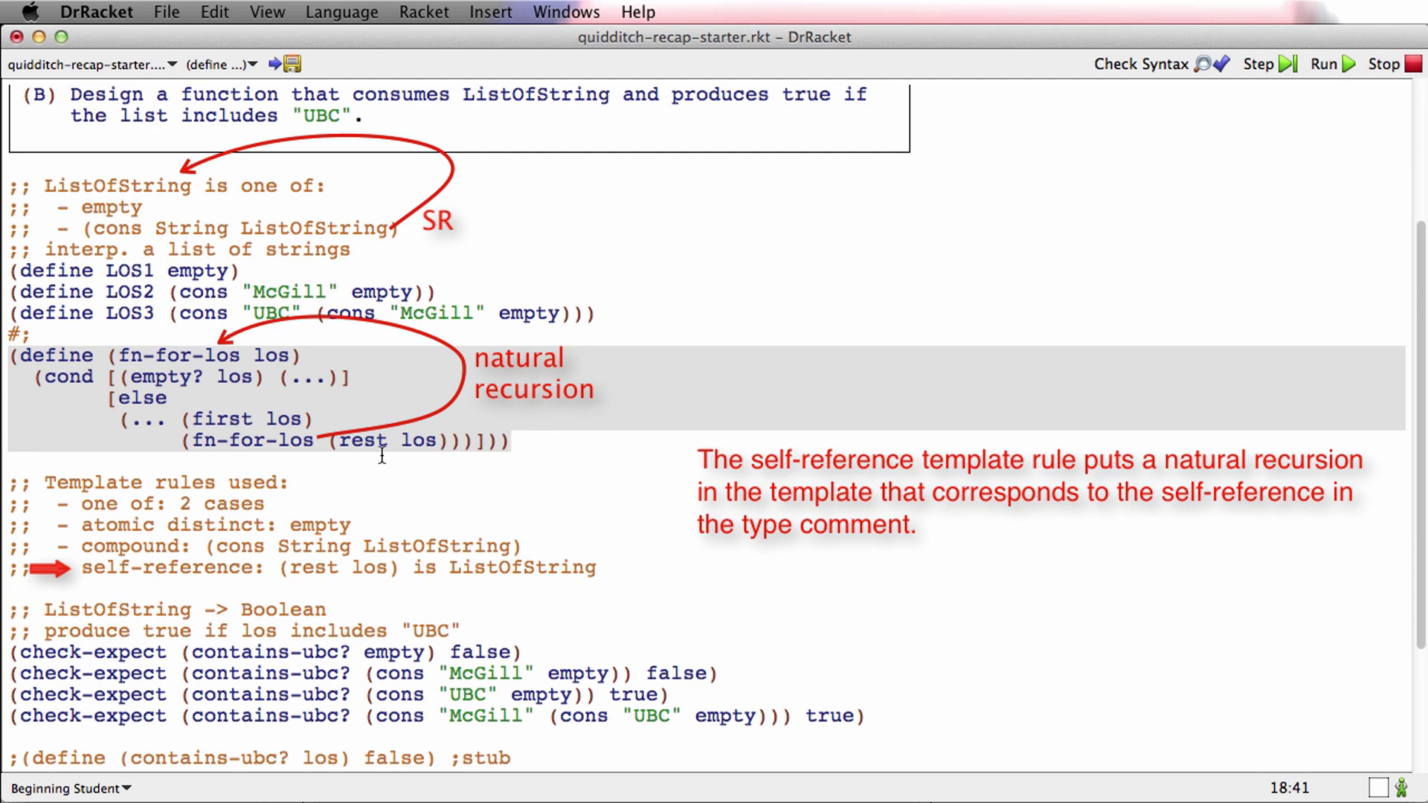
{"action": "left_click", "coordinate": [426, 230]}
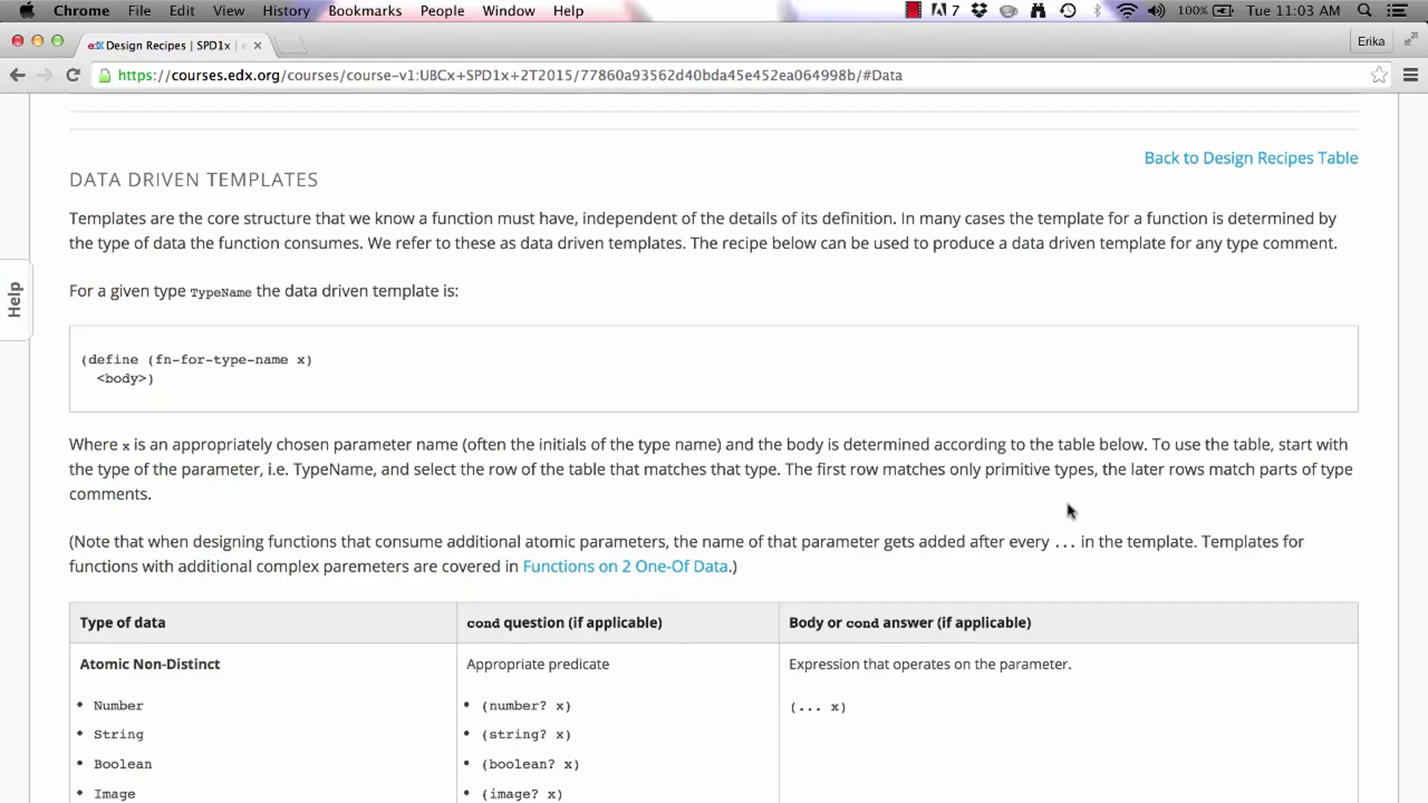
{"action": "scroll", "coordinate": [1068, 509], "scroll_direction": "down", "scroll_amount": 5}
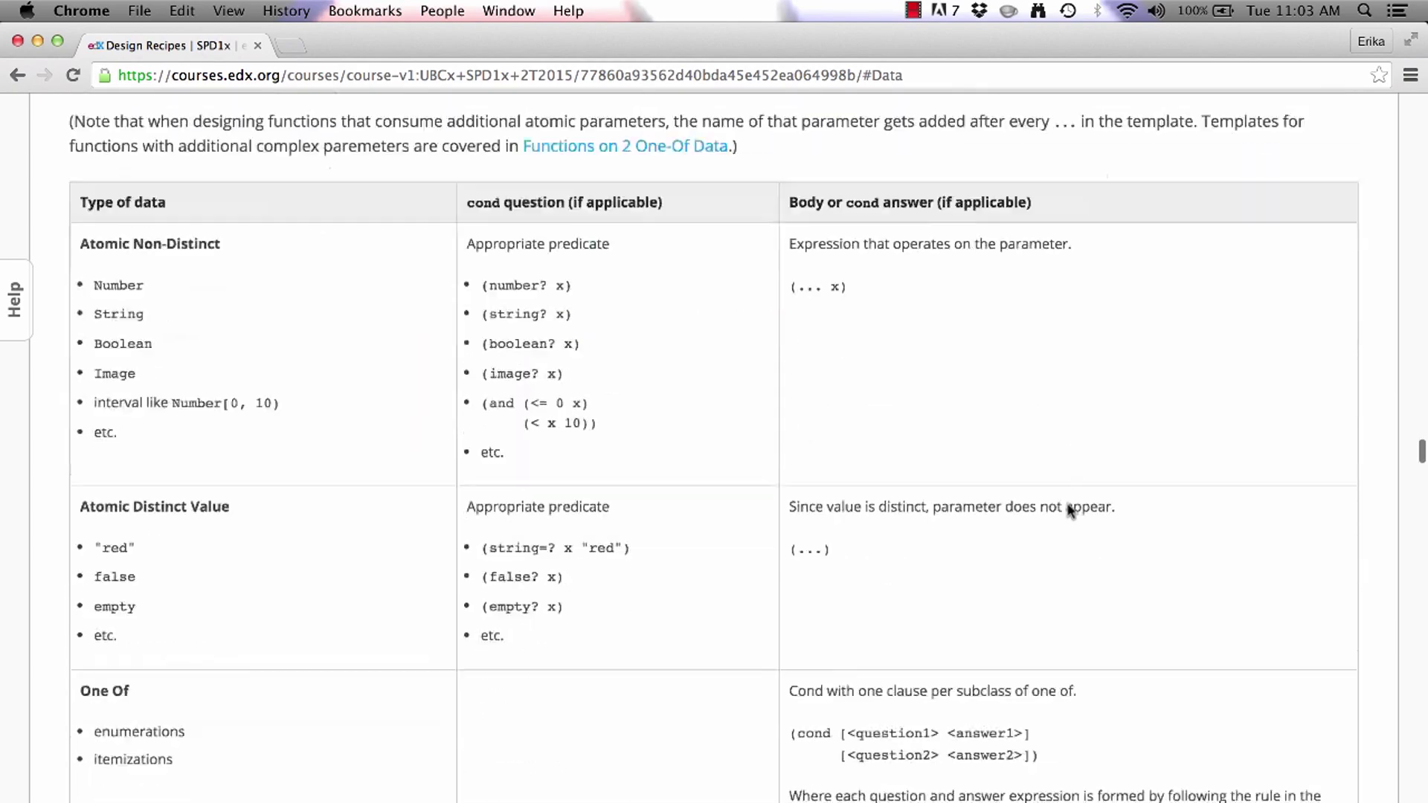
{"action": "scroll", "coordinate": [1068, 509], "scroll_direction": "down", "scroll_amount": 5}
{"action": "scroll", "coordinate": [1068, 510], "scroll_direction": "down", "scroll_amount": 5}
{"action": "scroll", "coordinate": [1067, 510], "scroll_direction": "down", "scroll_amount": 5}
{"action": "scroll", "coordinate": [1069, 502], "scroll_direction": "down", "scroll_amount": 3}
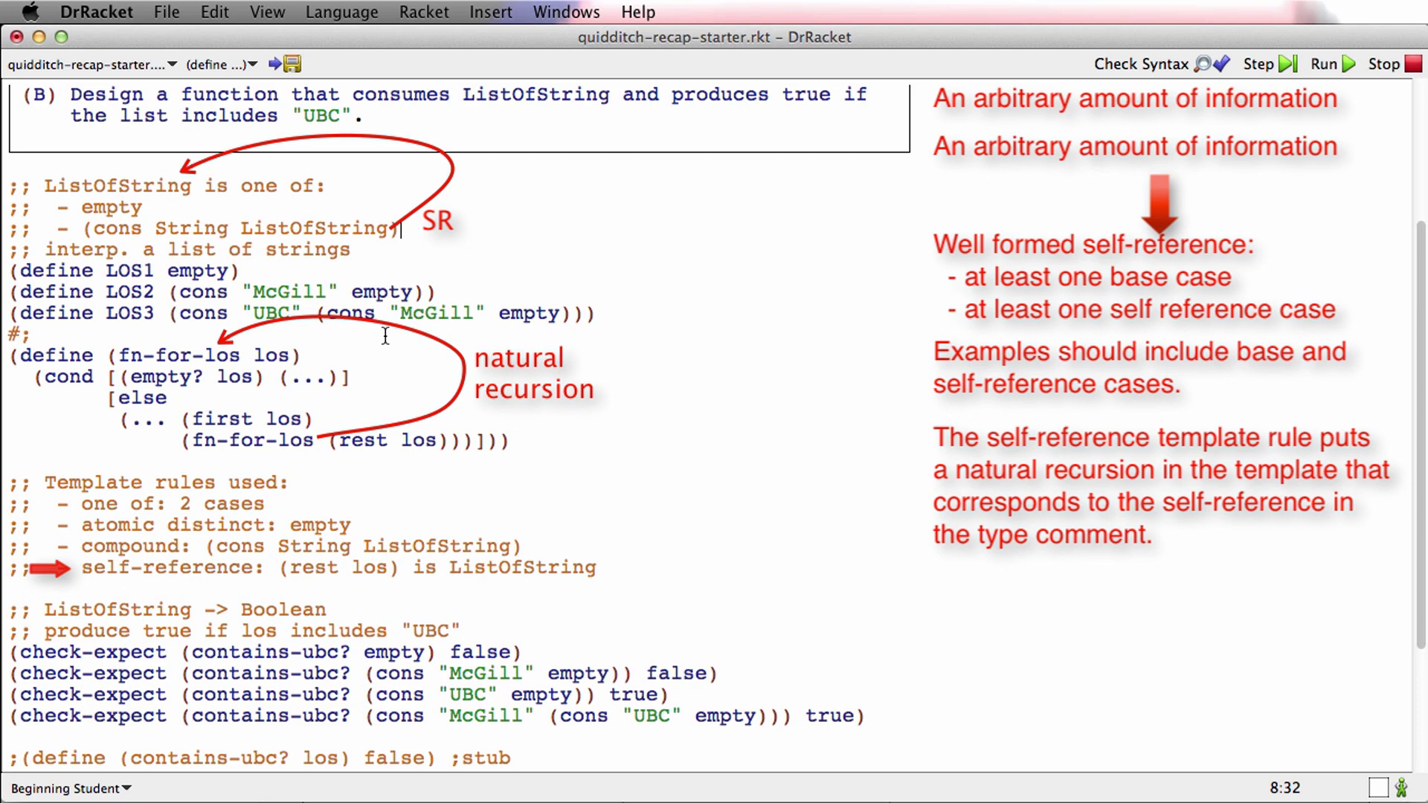
{"action": "key", "text": "super+z"}
{"action": "scroll", "coordinate": [989, 587], "scroll_direction": "down", "scroll_amount": 6}
{"action": "scroll", "coordinate": [989, 587], "scroll_direction": "down", "scroll_amount": 2}
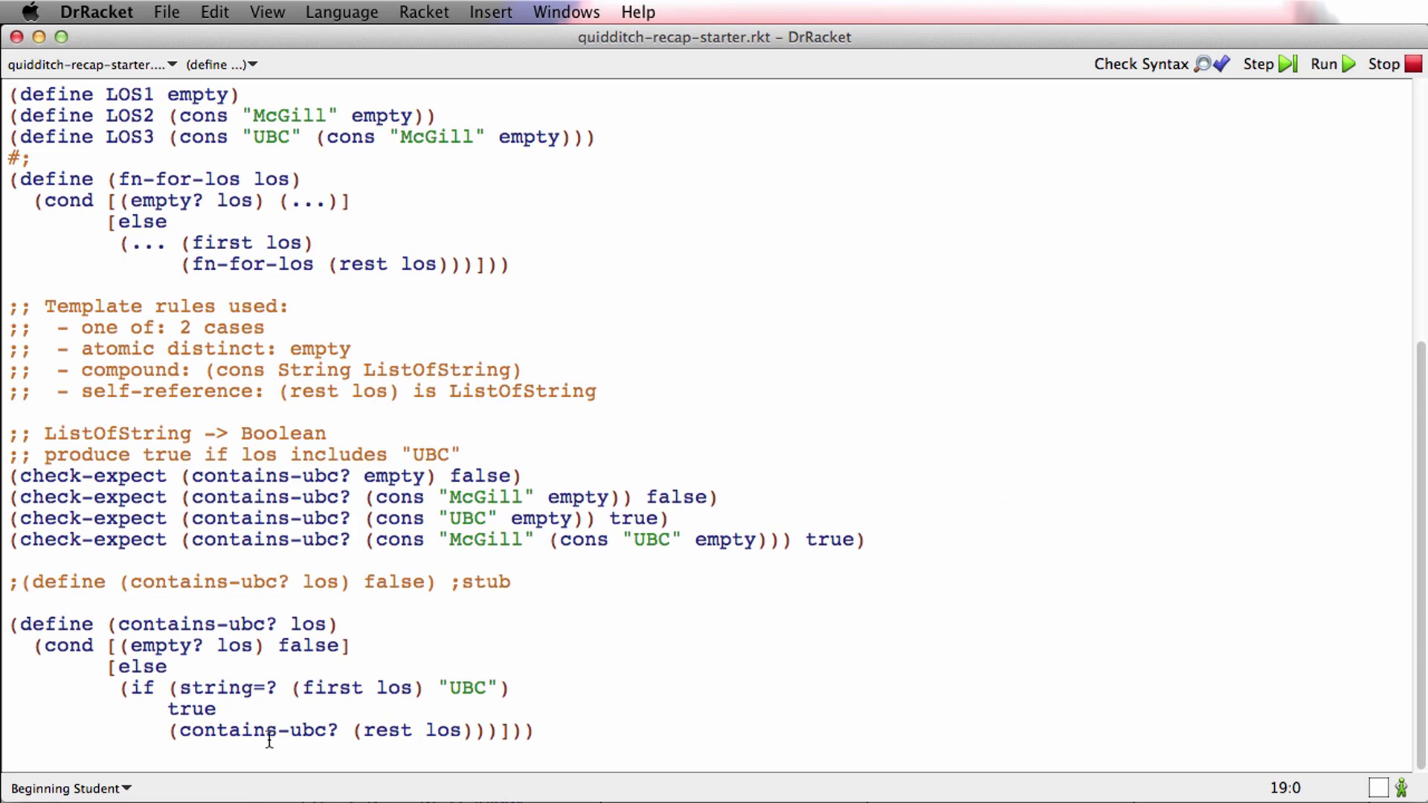
Delete the finished contains-ubc? definition and paste a copy of the fn-for-los template below
{"action": "left_click", "coordinate": [183, 670]}
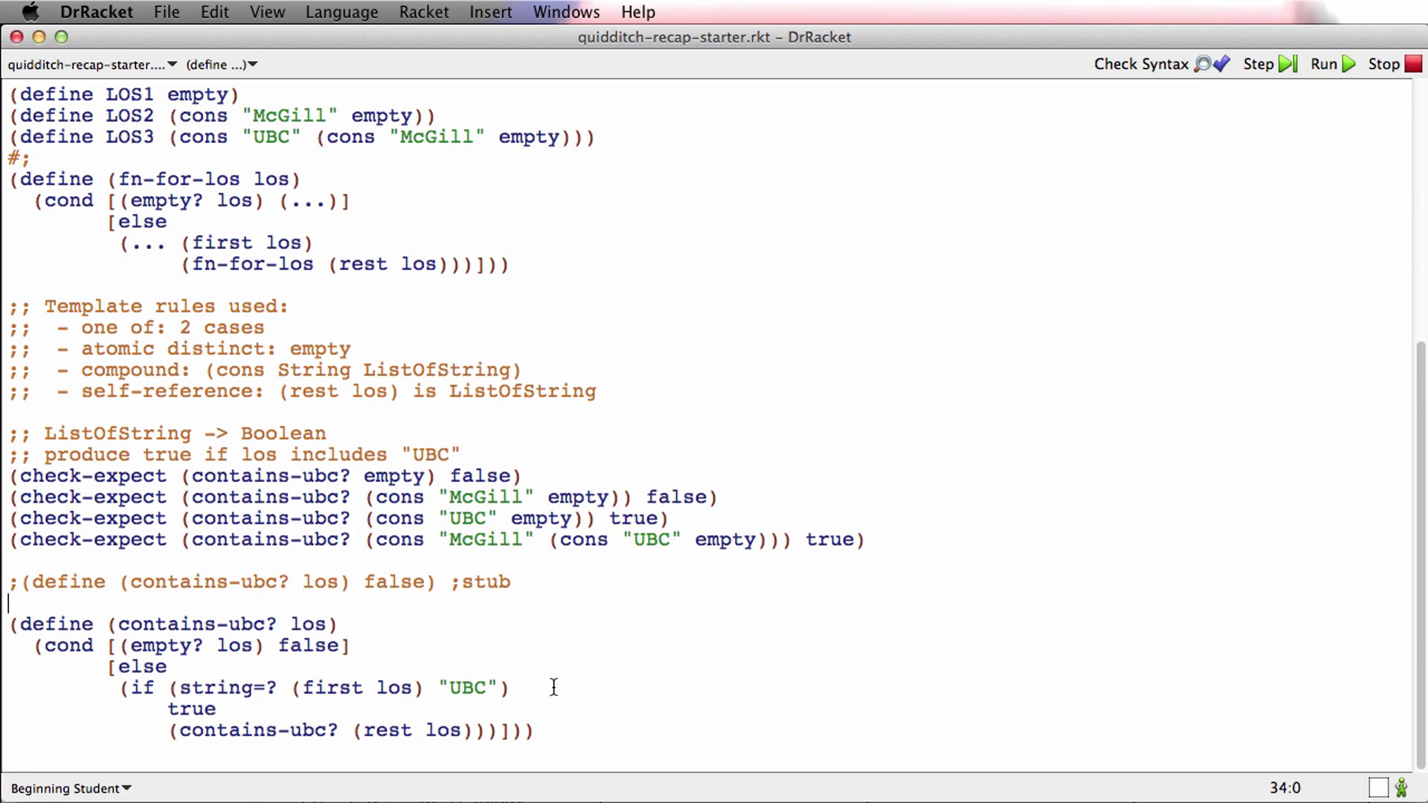
{"action": "left_click", "coordinate": [568, 733], "text": "shift"}
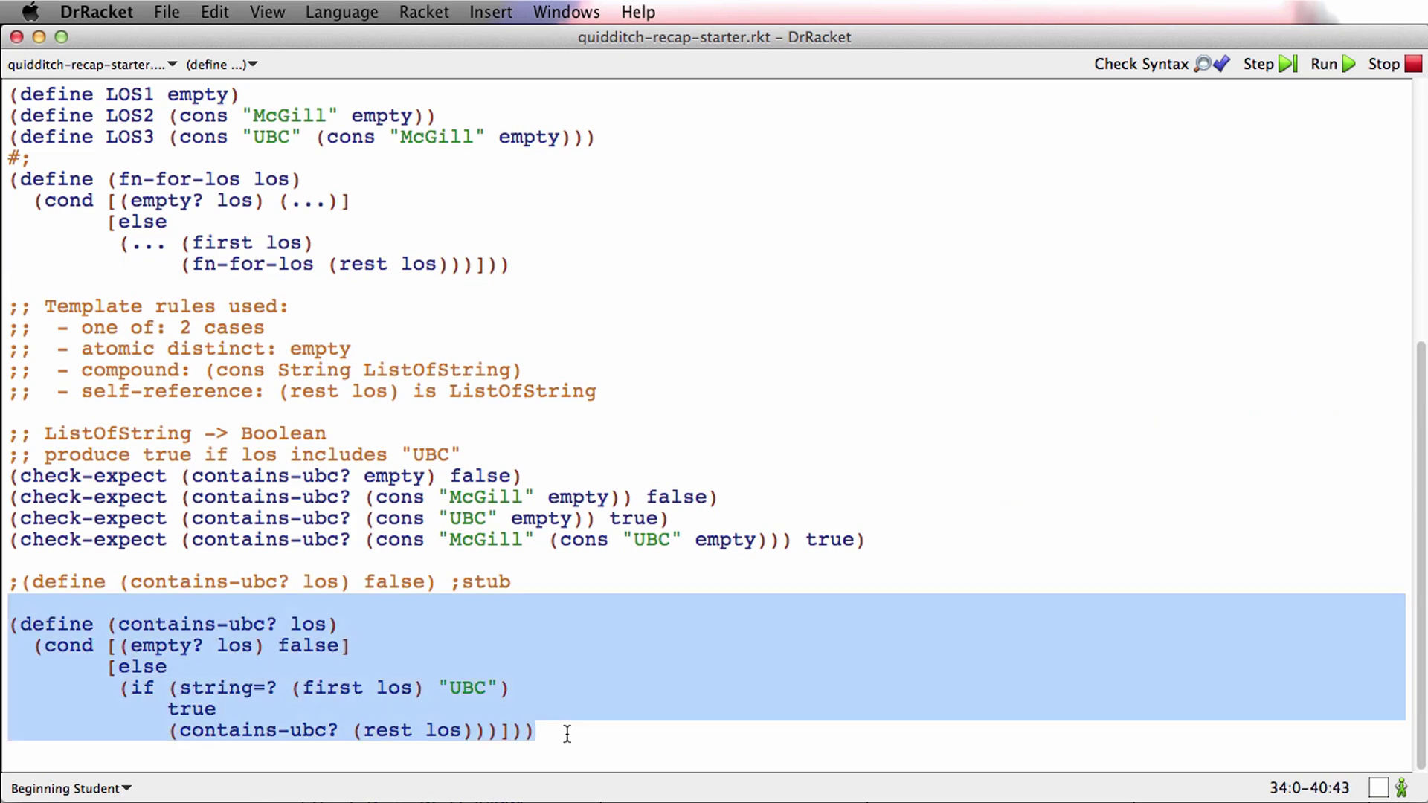
{"action": "key", "text": "BackSpace"}
{"action": "left_click_drag", "start_coordinate": [406, 268], "coordinate": [600, 376]}
{"action": "key", "text": "ctrl+c"}
{"action": "left_click", "coordinate": [392, 720]}
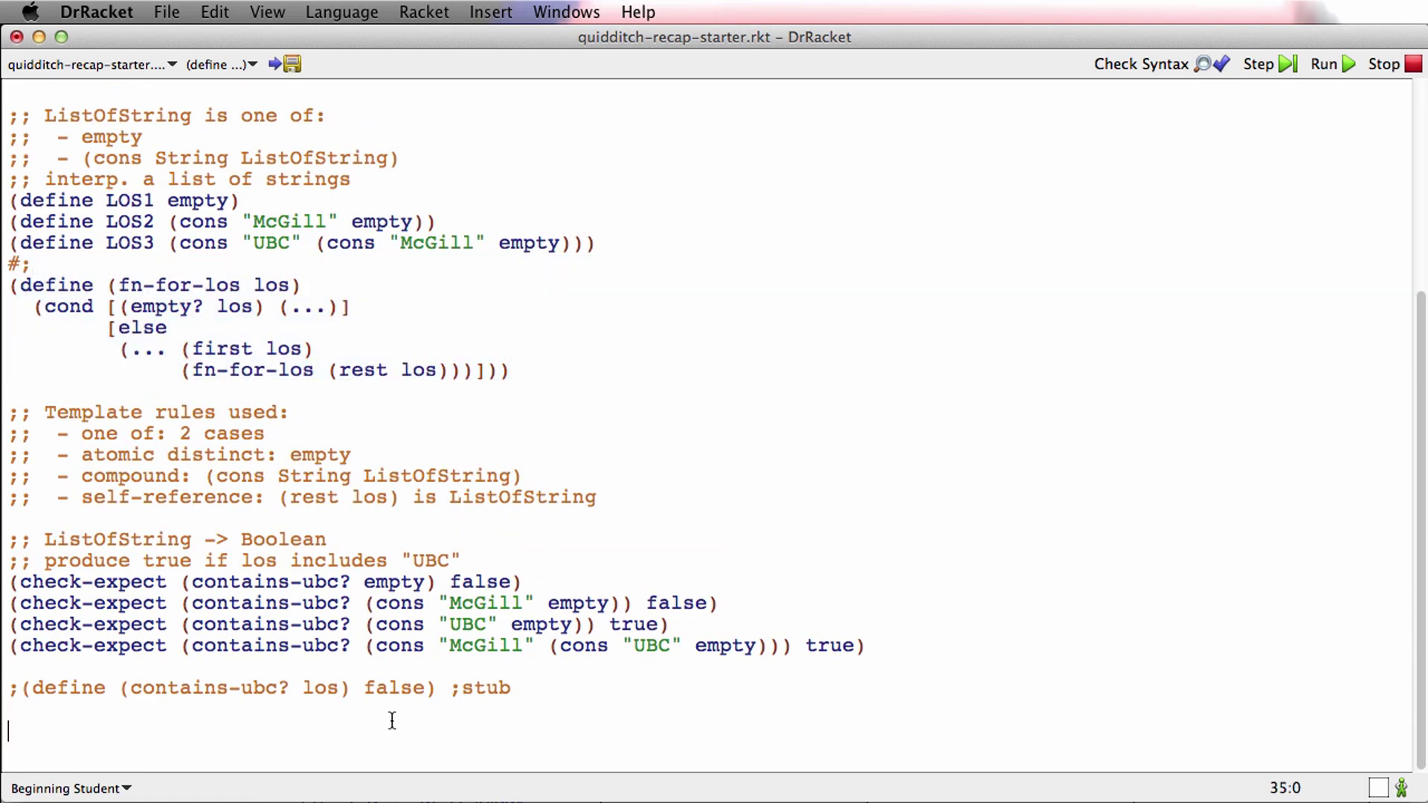
{"action": "key", "text": "ctrl+v"}
{"action": "left_click", "coordinate": [157, 643]}
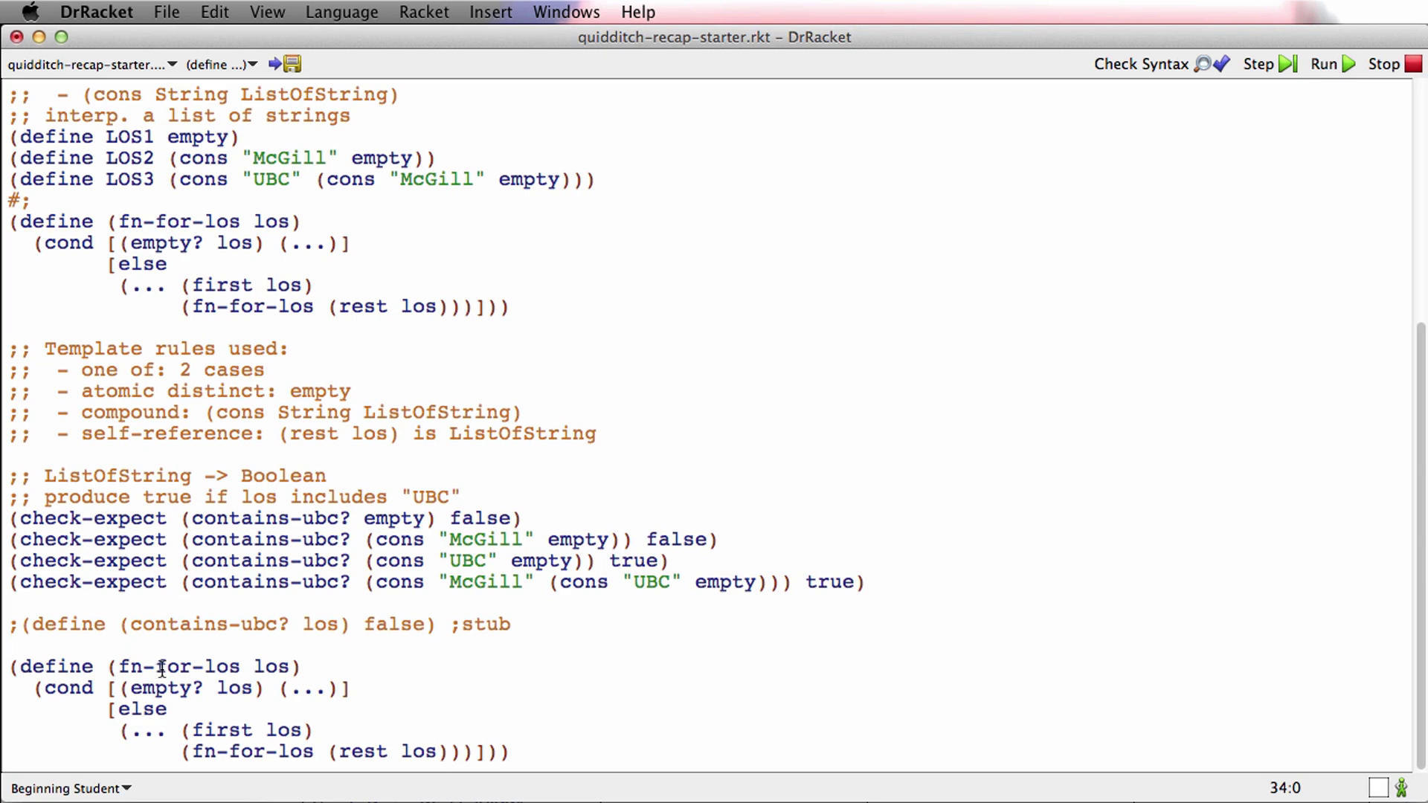
Rename fn-for-los to contains-ubc? in the copied define line and the natural recursion
{"action": "double_click", "coordinate": [196, 624]}
{"action": "key", "text": "ctrl+c"}
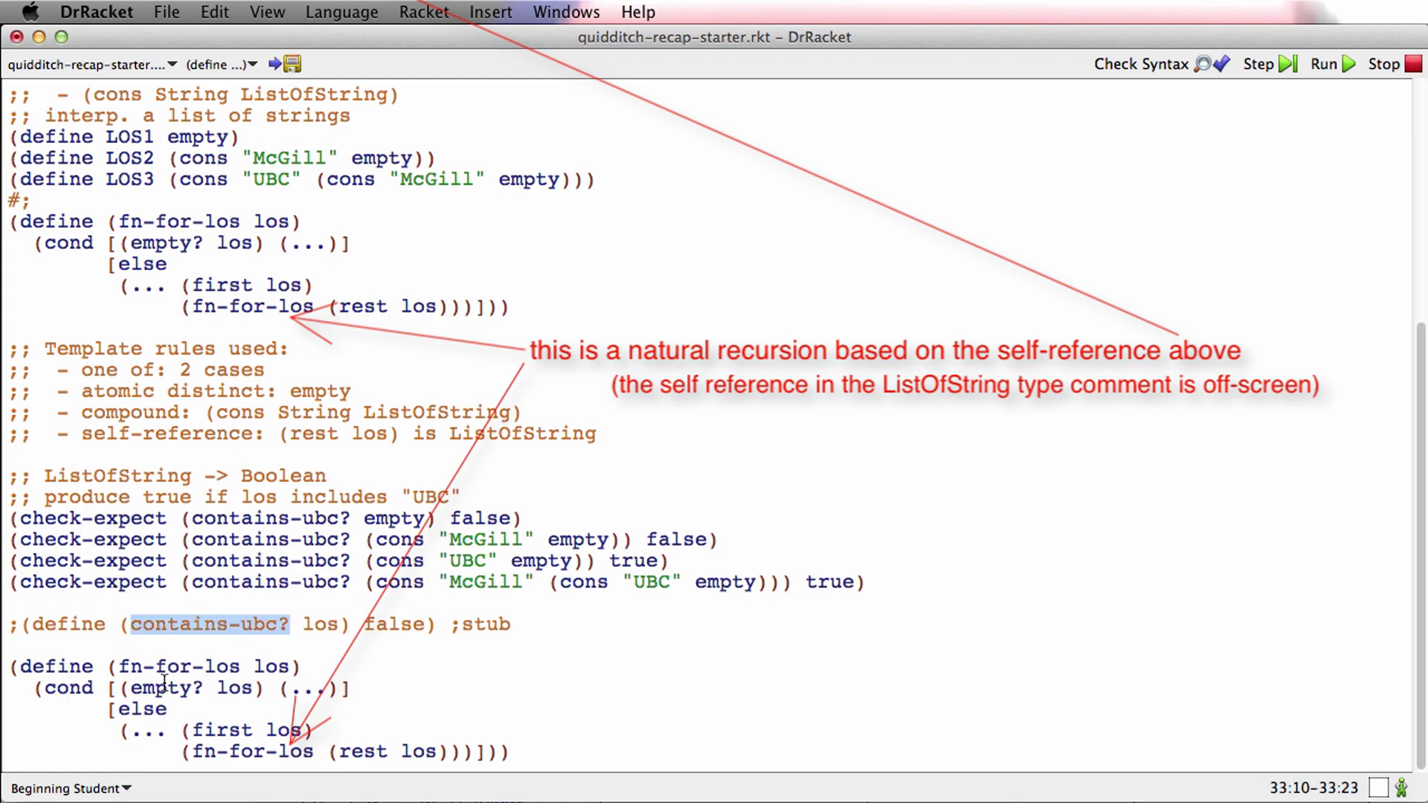
{"action": "left_click", "coordinate": [162, 669]}
{"action": "double_click", "coordinate": [164, 668]}
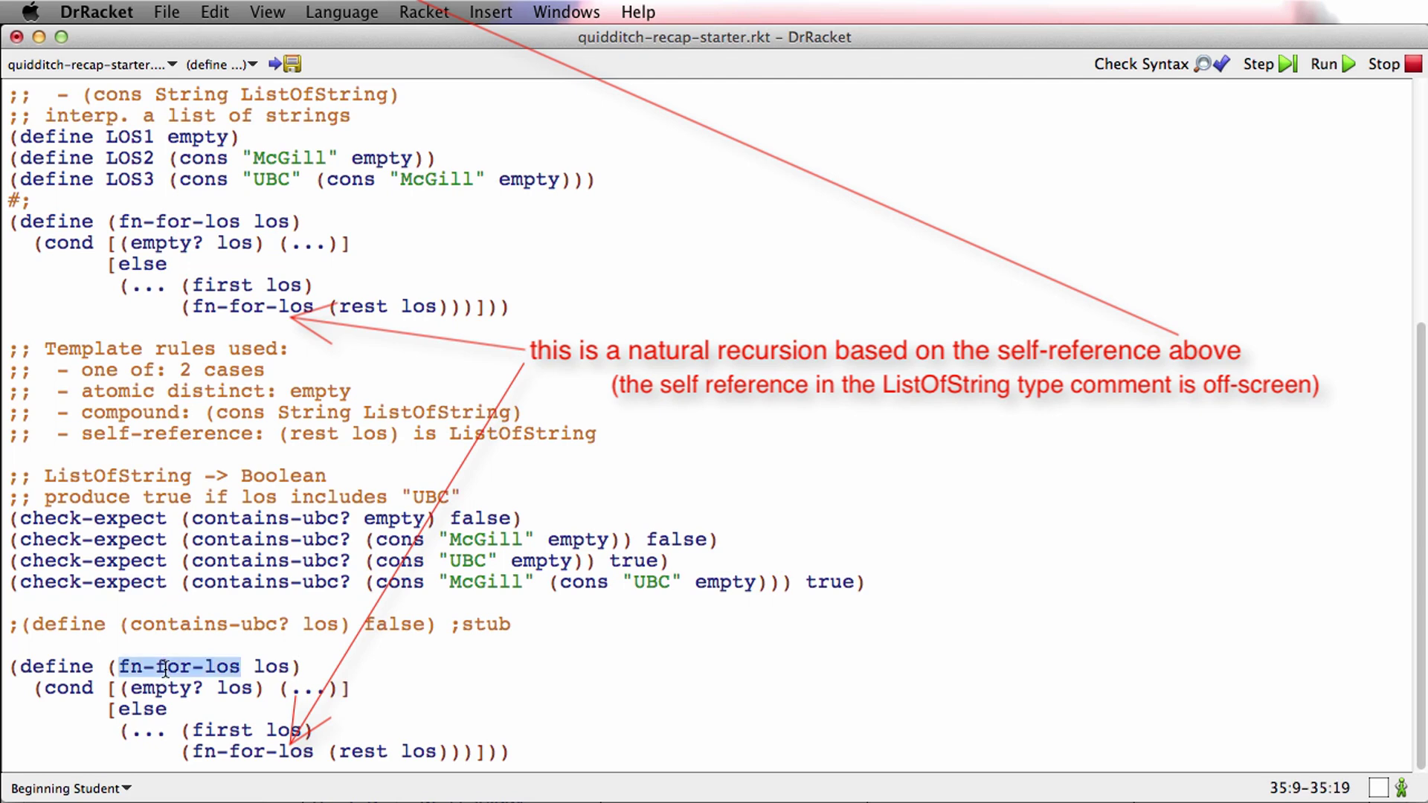
{"action": "key", "text": "ctrl+v"}
{"action": "double_click", "coordinate": [237, 753]}
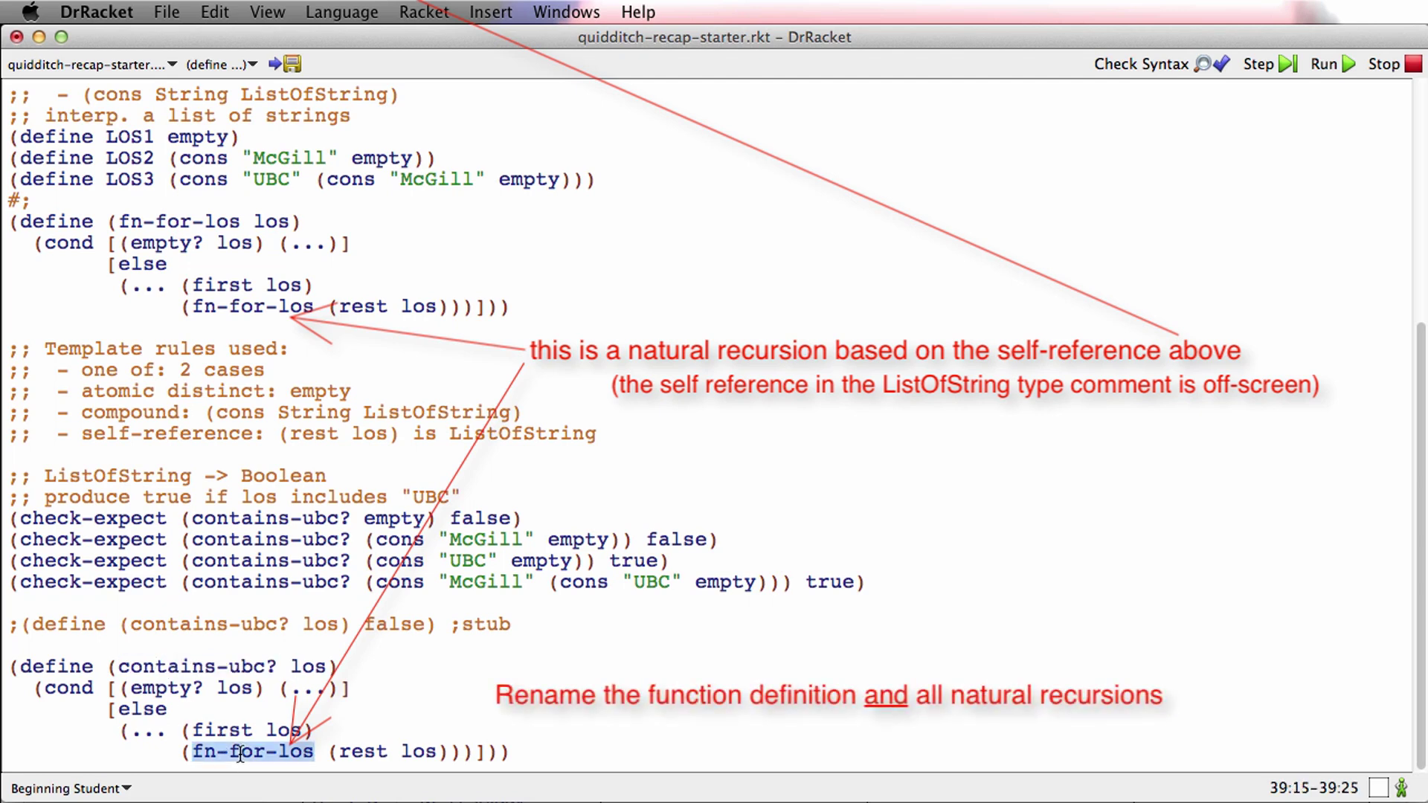
{"action": "key", "text": "ctrl+v"}
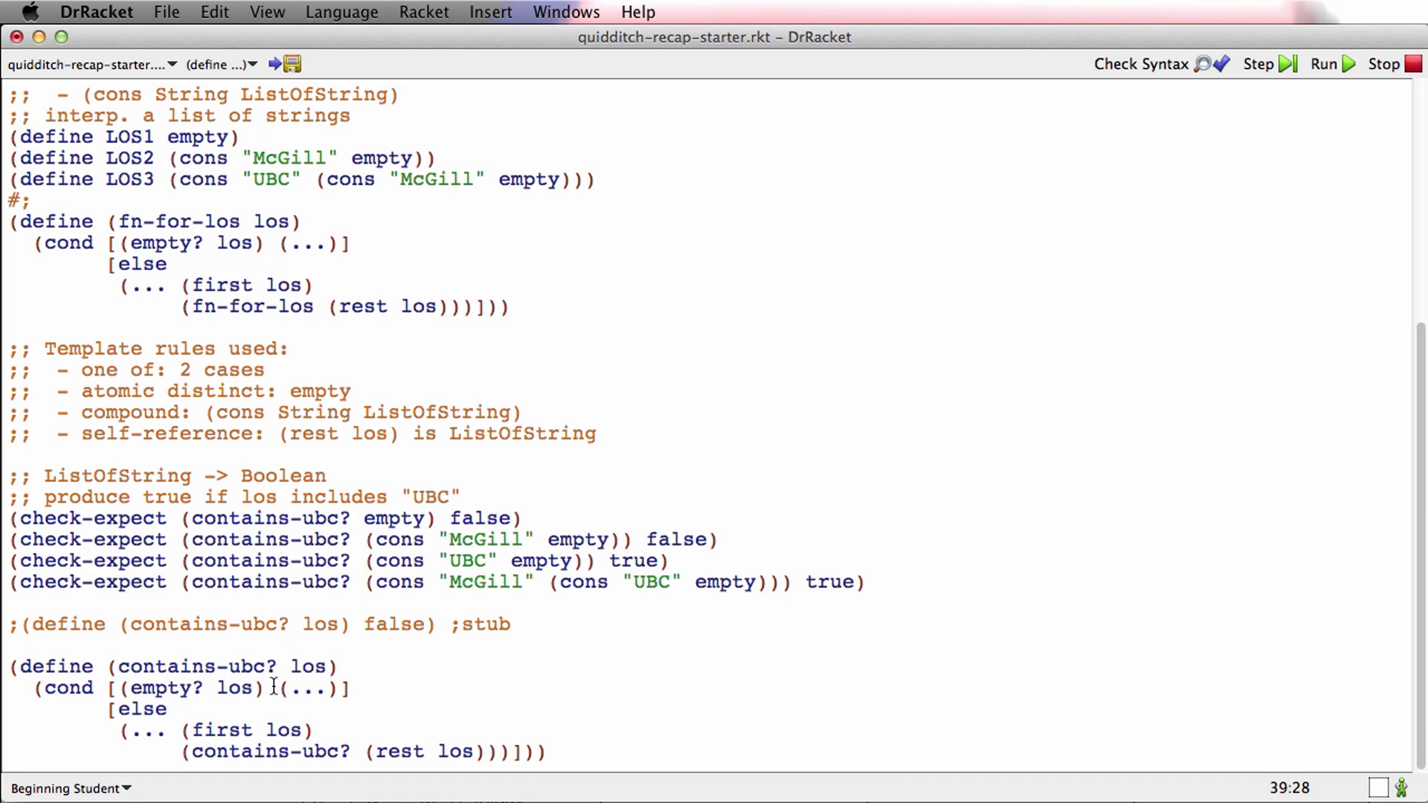
Return false for empty, otherwise (if (string=? (first los) "UBC") true <recursion>), reindented
{"action": "left_click_drag", "start_coordinate": [277, 687], "coordinate": [346, 689]}
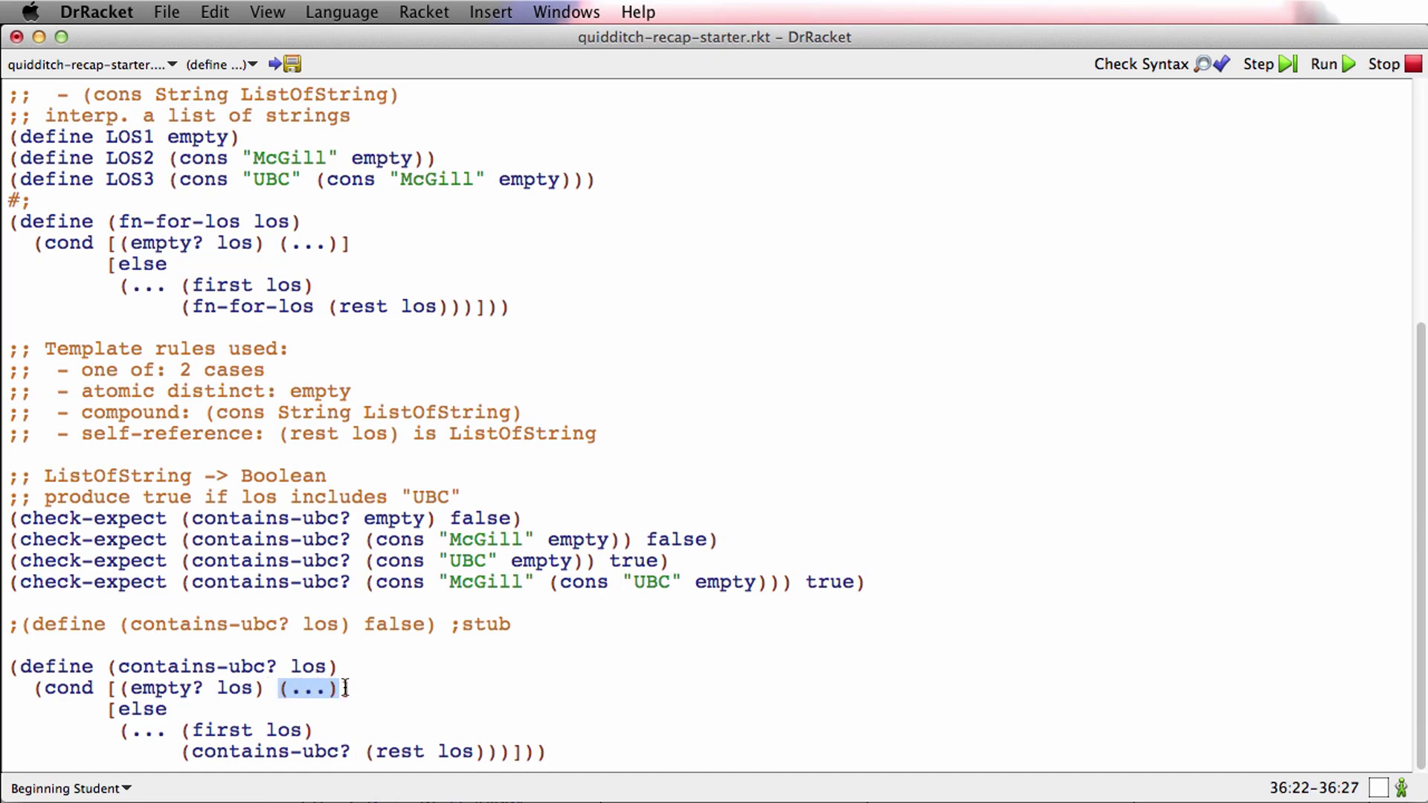
{"action": "type", "text": "false"}
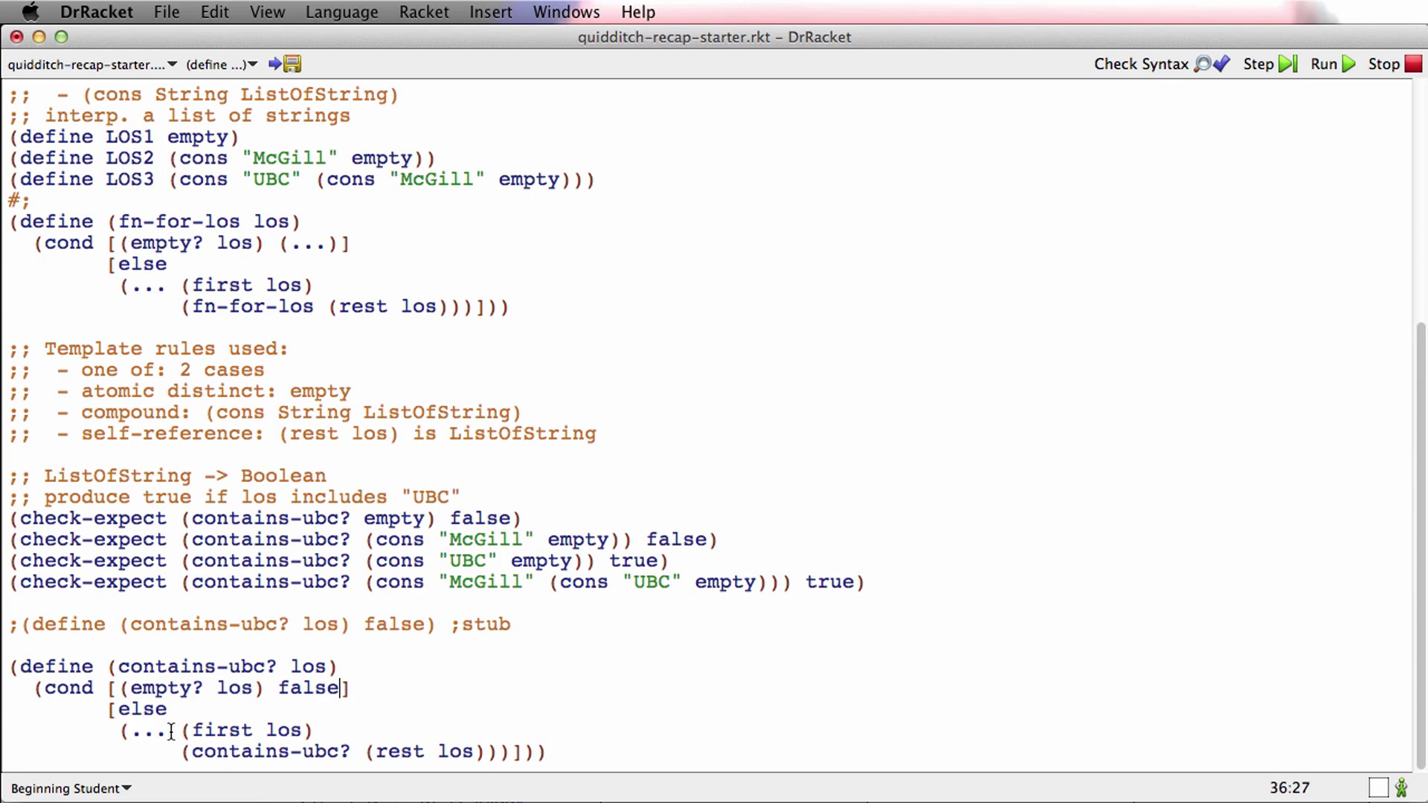
{"action": "key", "text": "BackSpace"}
{"action": "key", "text": "BackSpace"}
{"action": "key", "text": "BackSpace"}
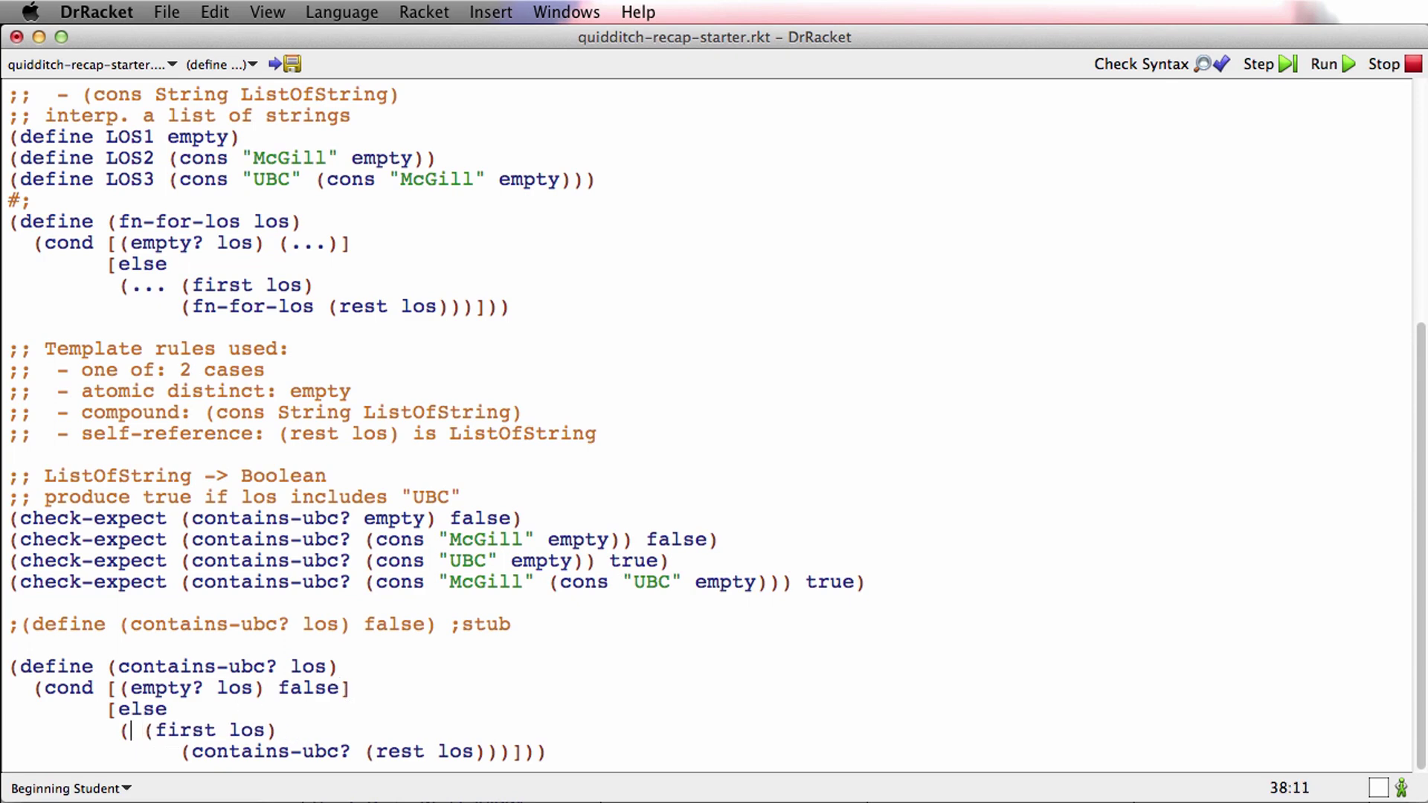
{"action": "type", "text": "if (st"}
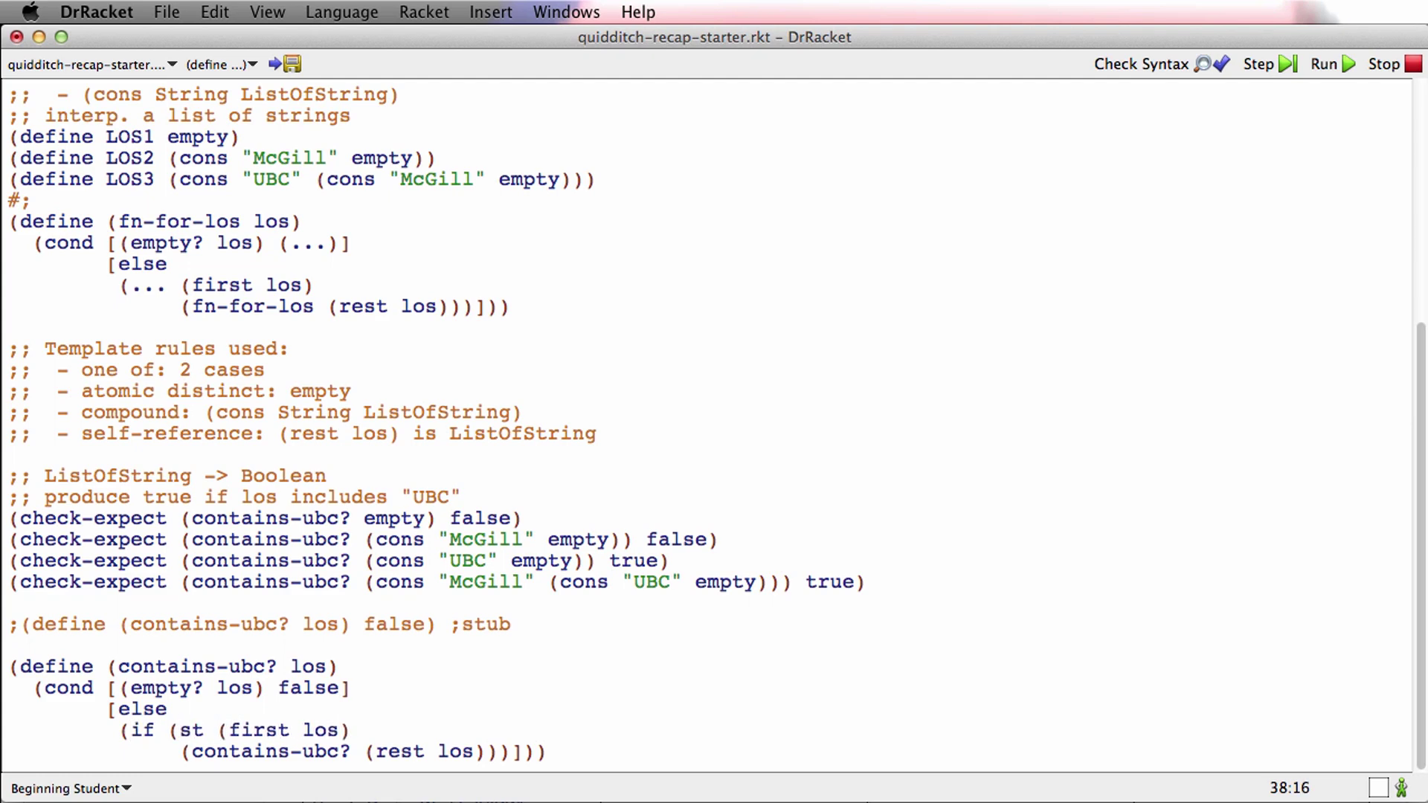
{"action": "type", "text": "ring"}
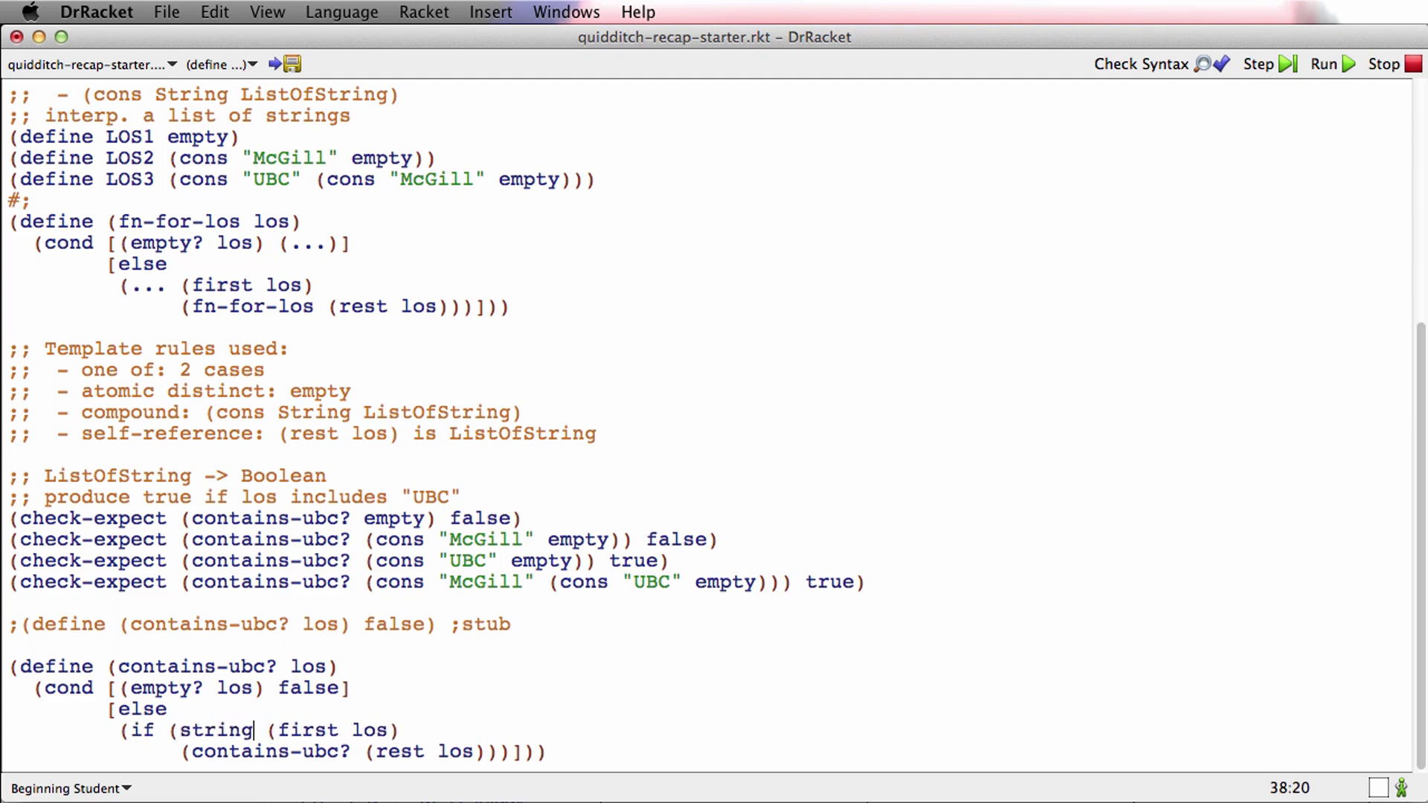
{"action": "type", "text": "=?"}
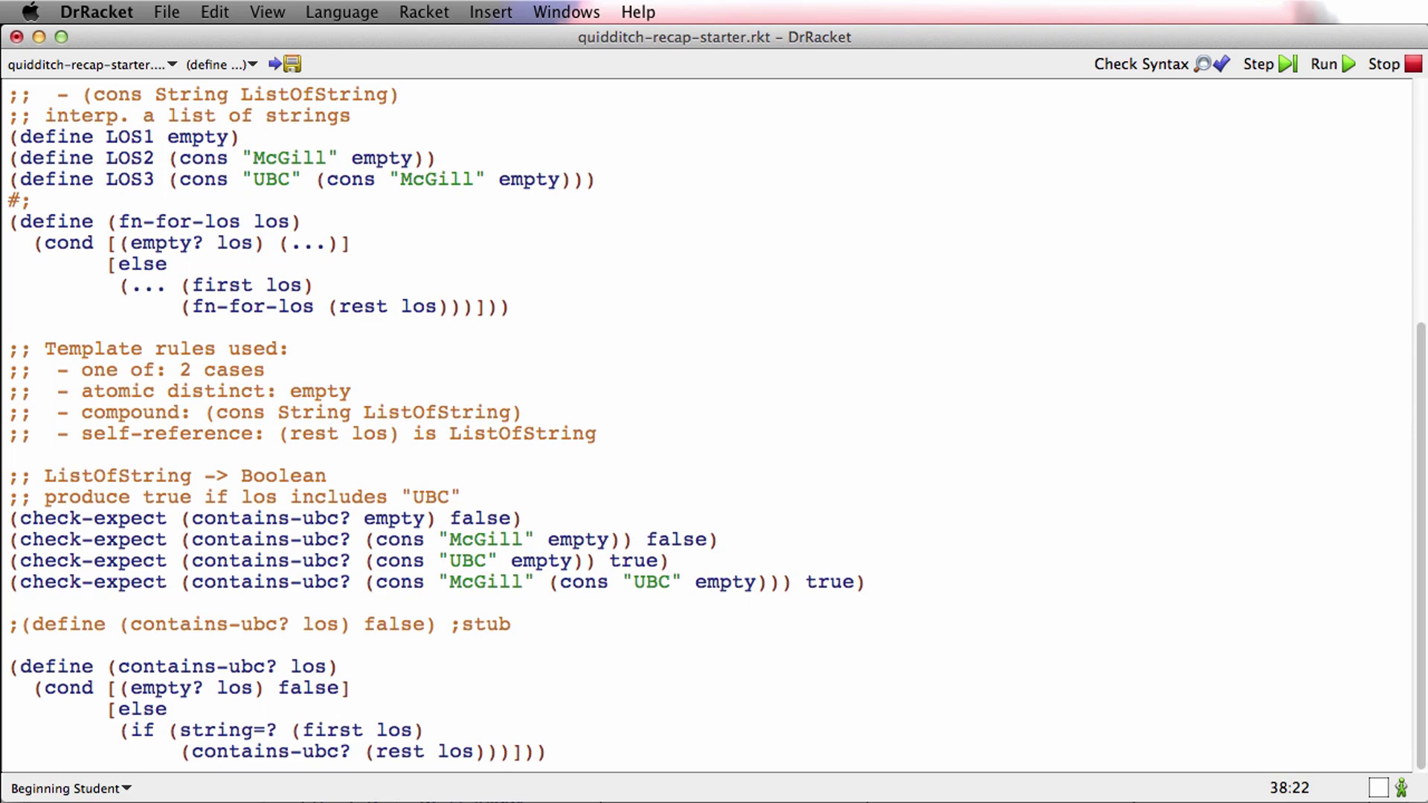
{"action": "key", "text": "End"}
{"action": "type", "text": "\"UBC\")"}
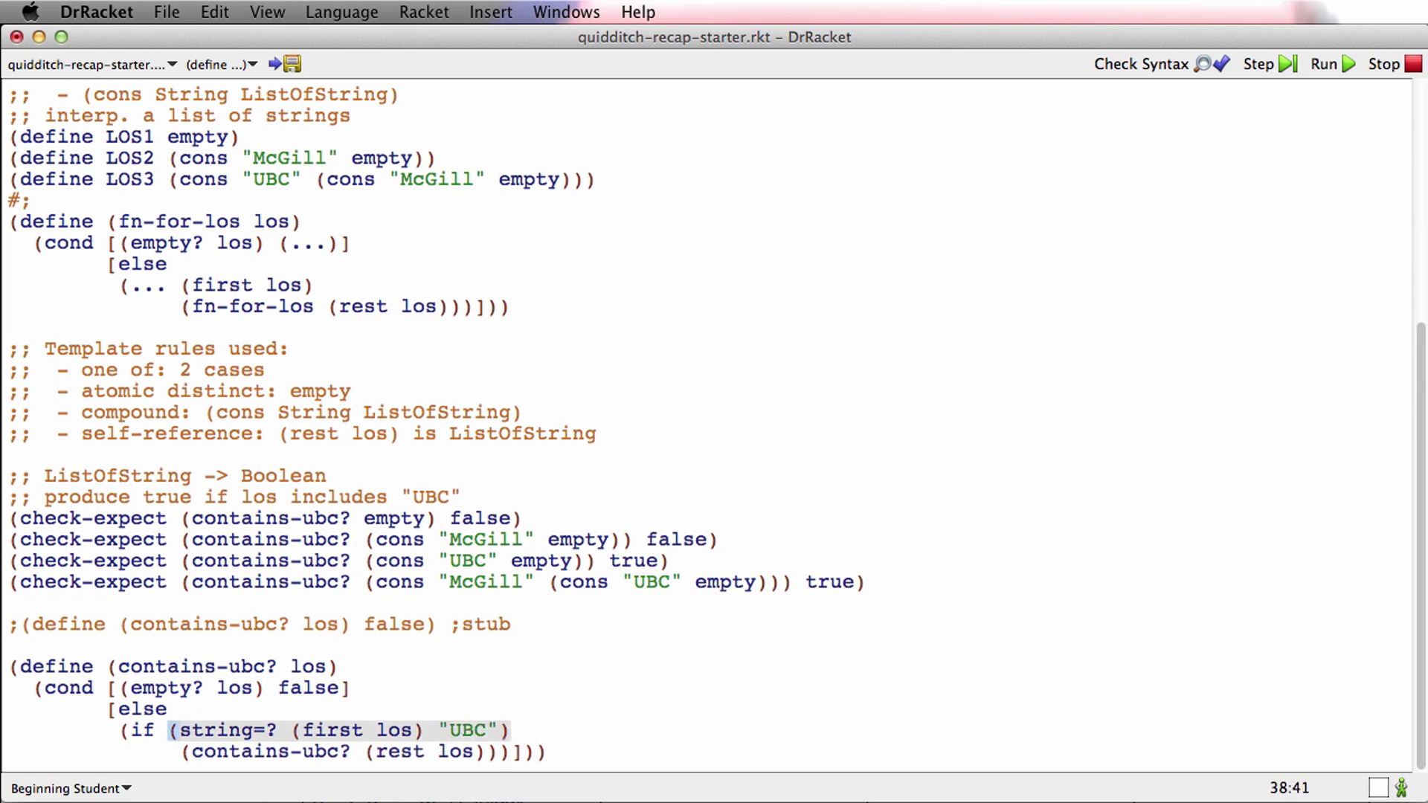
{"action": "key", "text": "Return"}
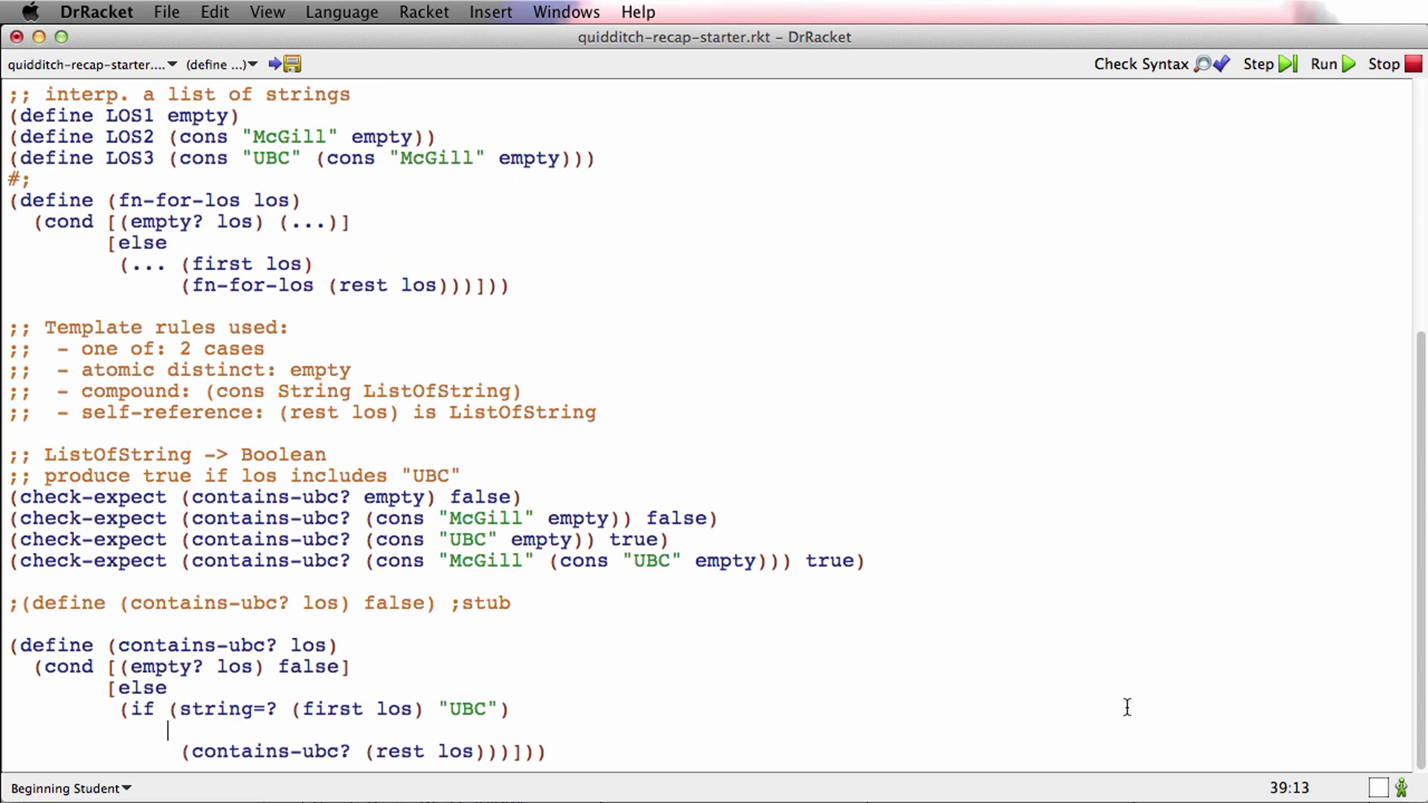
{"action": "type", "text": "tru"}
{"action": "type", "text": "e"}
{"action": "left_click", "coordinate": [216, 751]}
{"action": "key", "text": "Tab"}
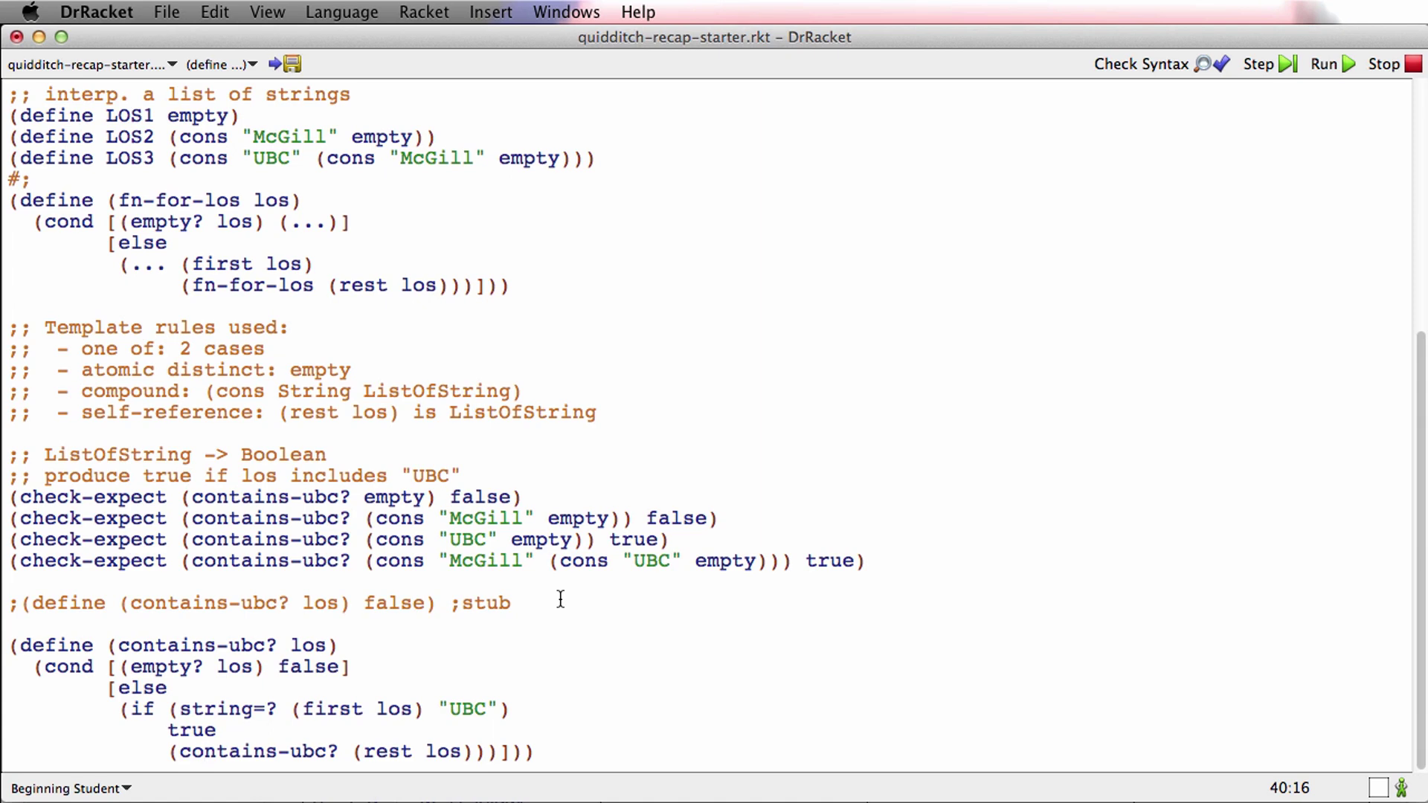
{"action": "left_click", "coordinate": [583, 754]}
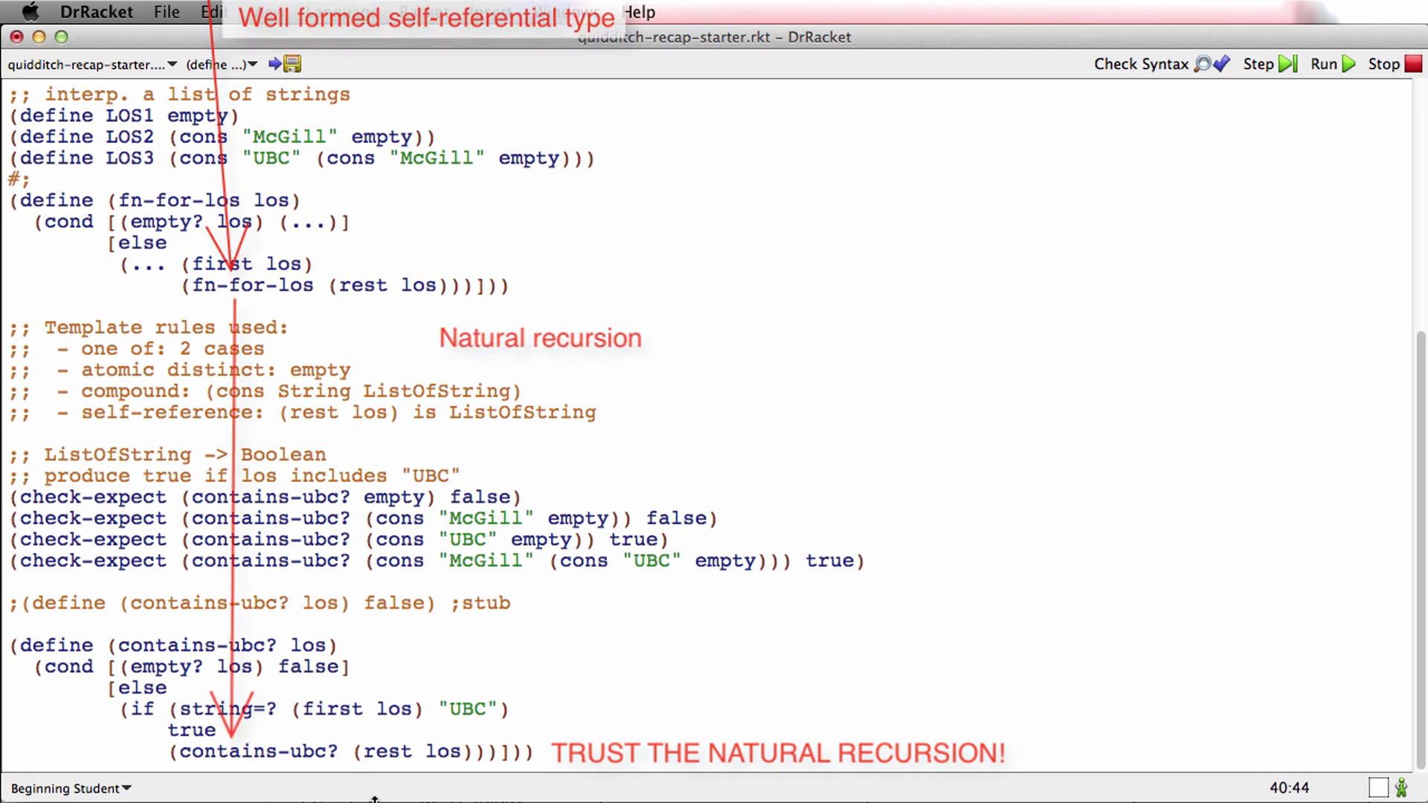
Run the file with Cmd+R and confirm all 4 contains-ubc? tests pass
{"action": "key", "text": "super+r"}
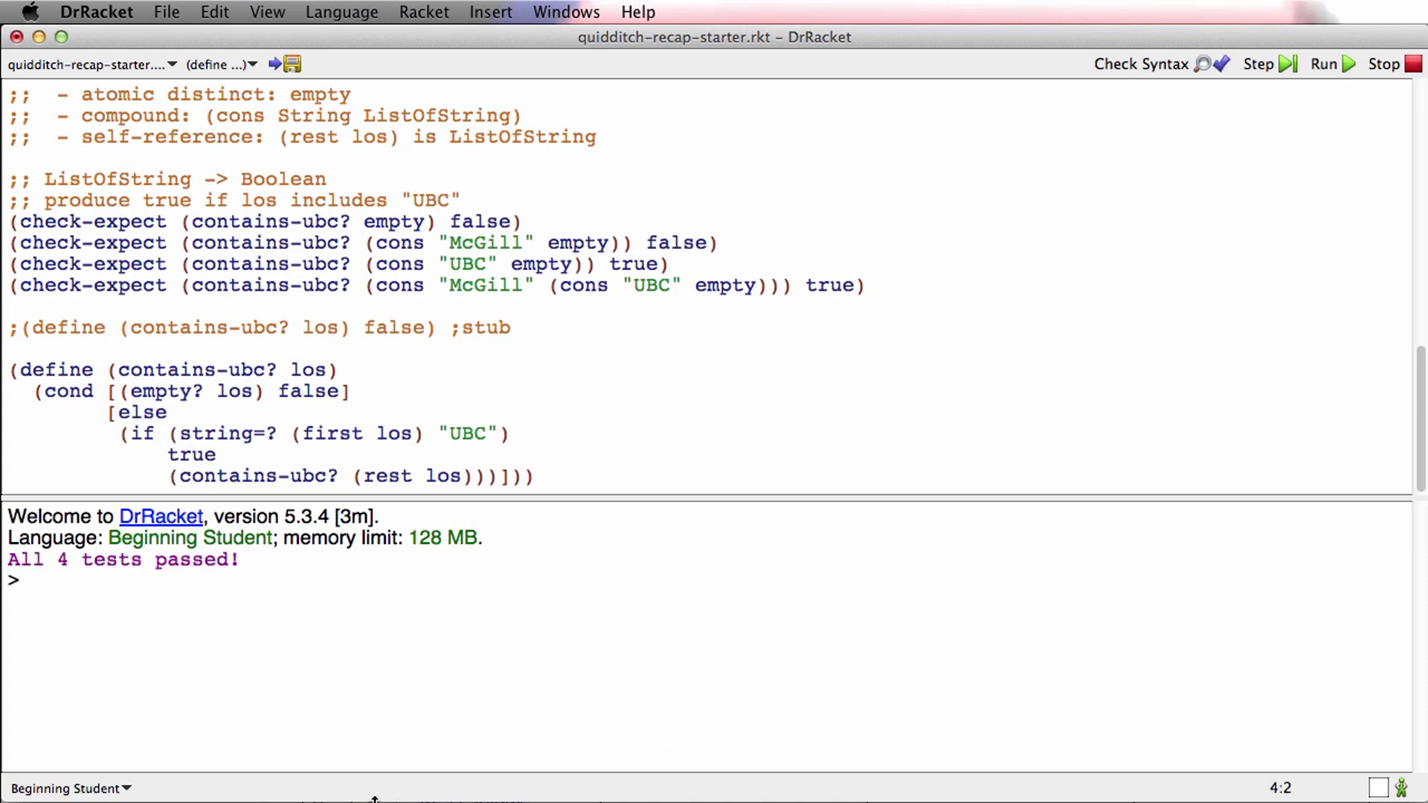